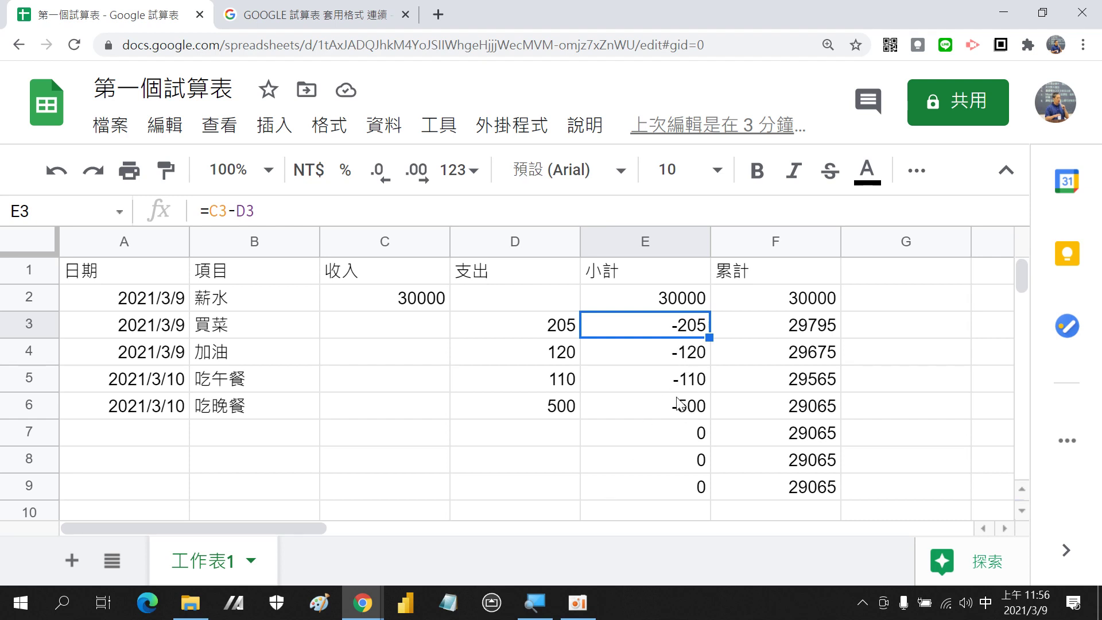
Delete the 小計 column E so the 累計 running balance shifts into column E.
click(652, 240)
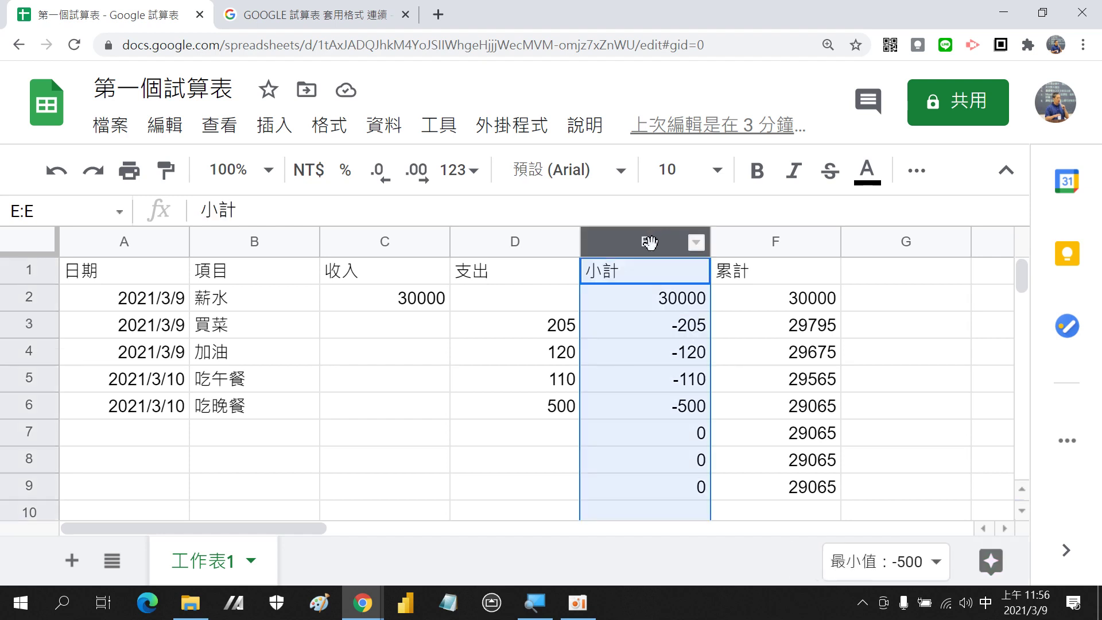
right_click(652, 239)
click(737, 429)
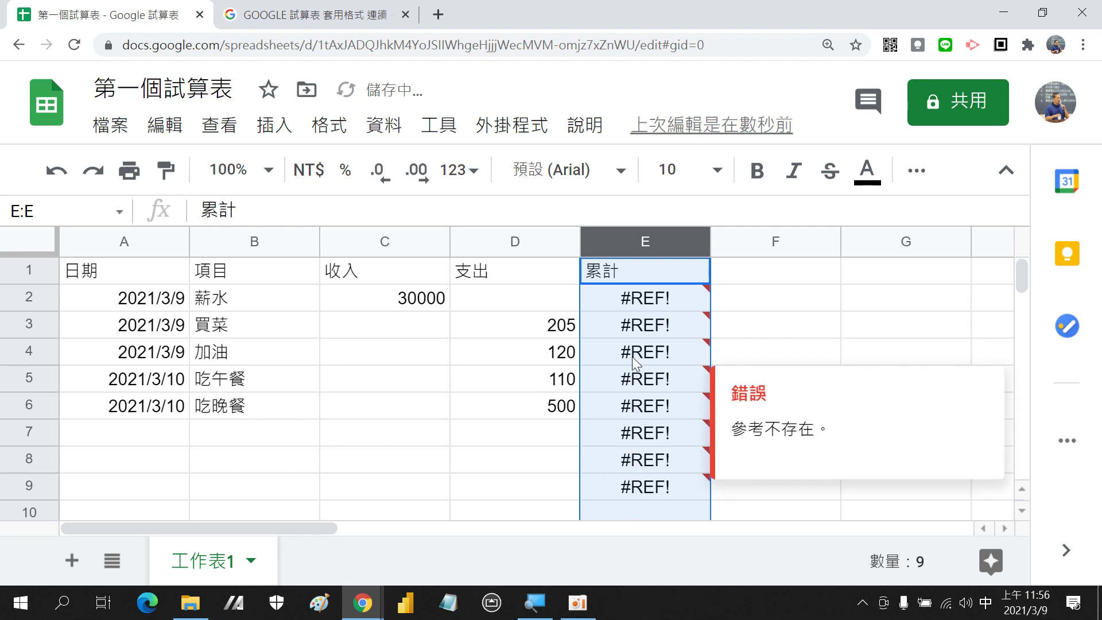
mouse_move(646, 298)
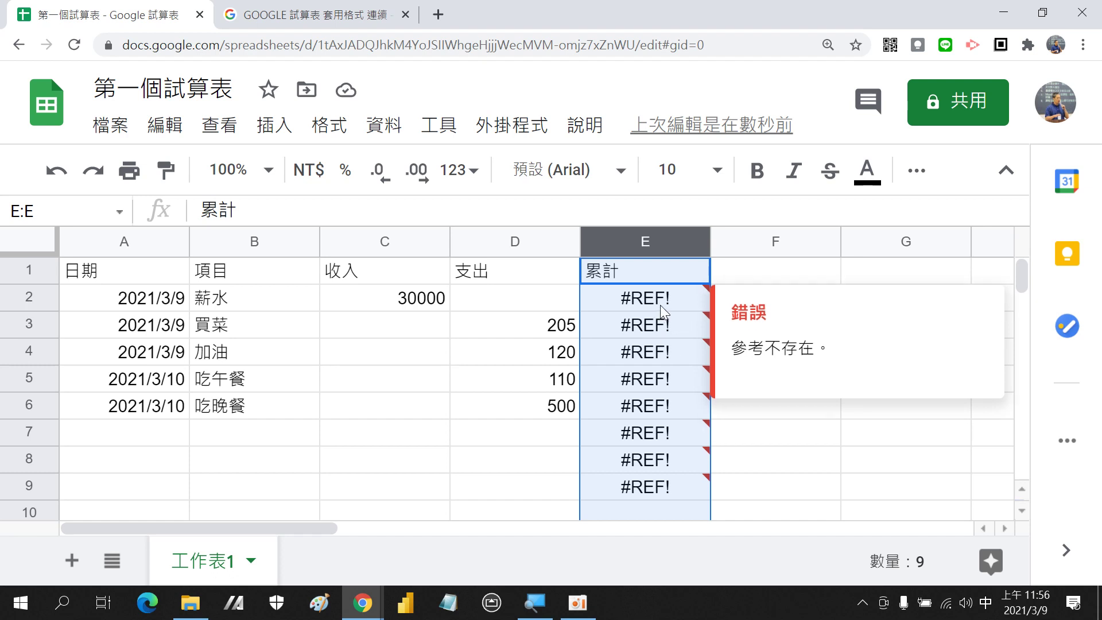
Enter =C2-D2 in E2 so the first 累計 balance reads 30000.
click(660, 302)
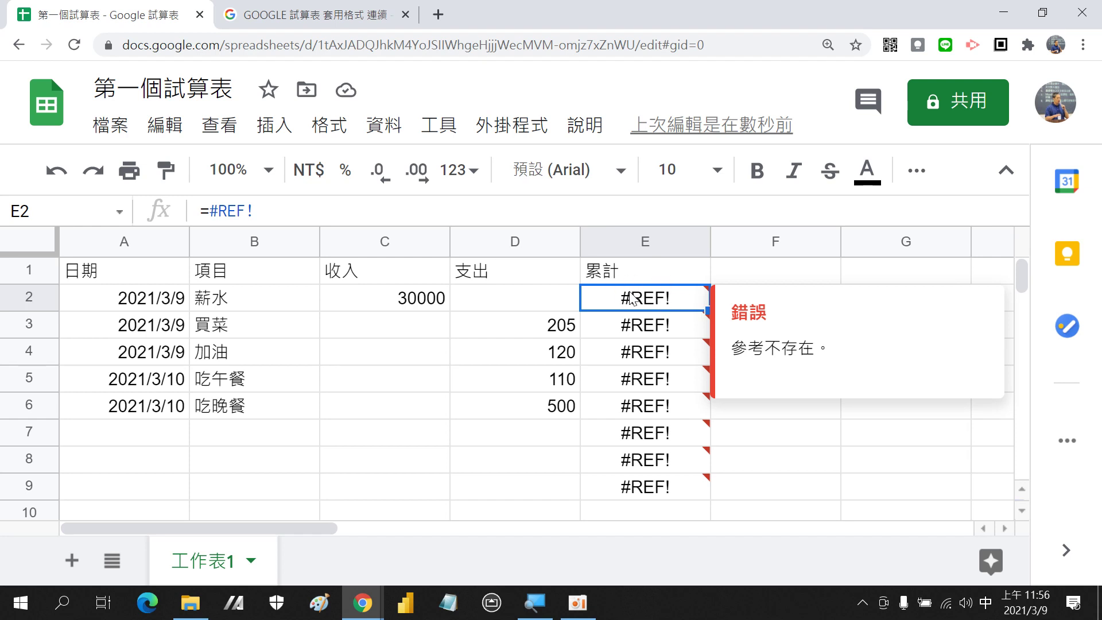
text(=)
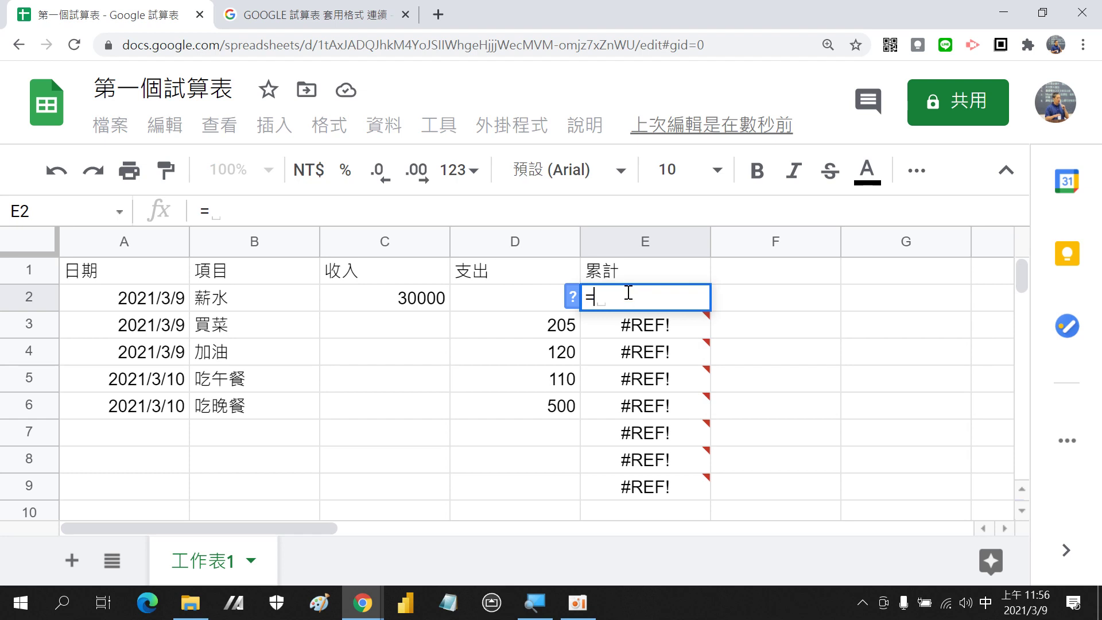
click(410, 302)
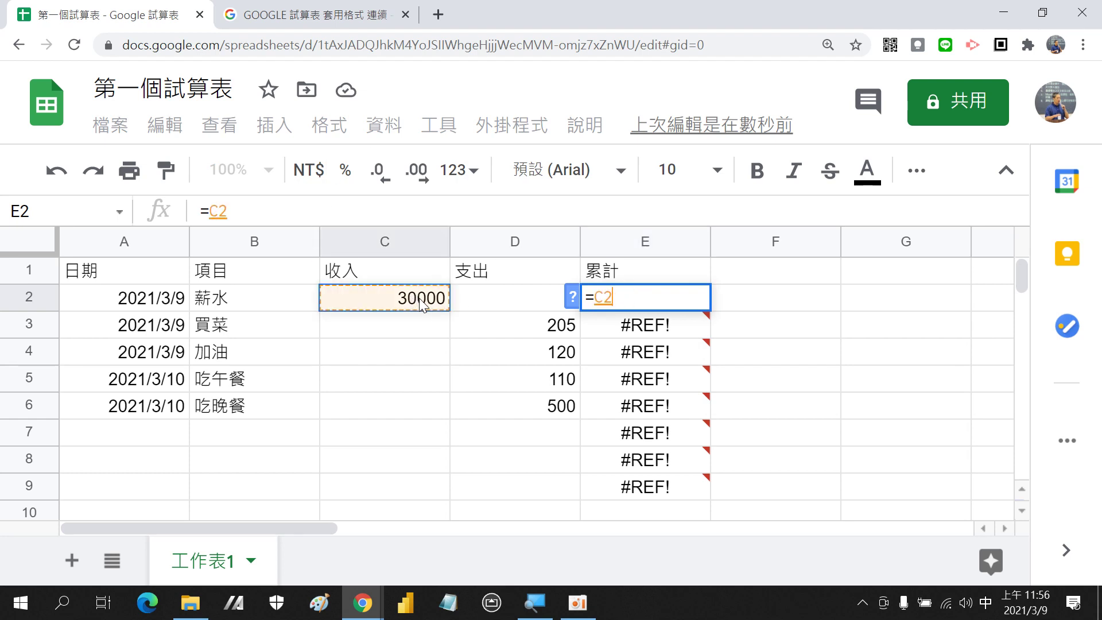
text(-)
click(480, 302)
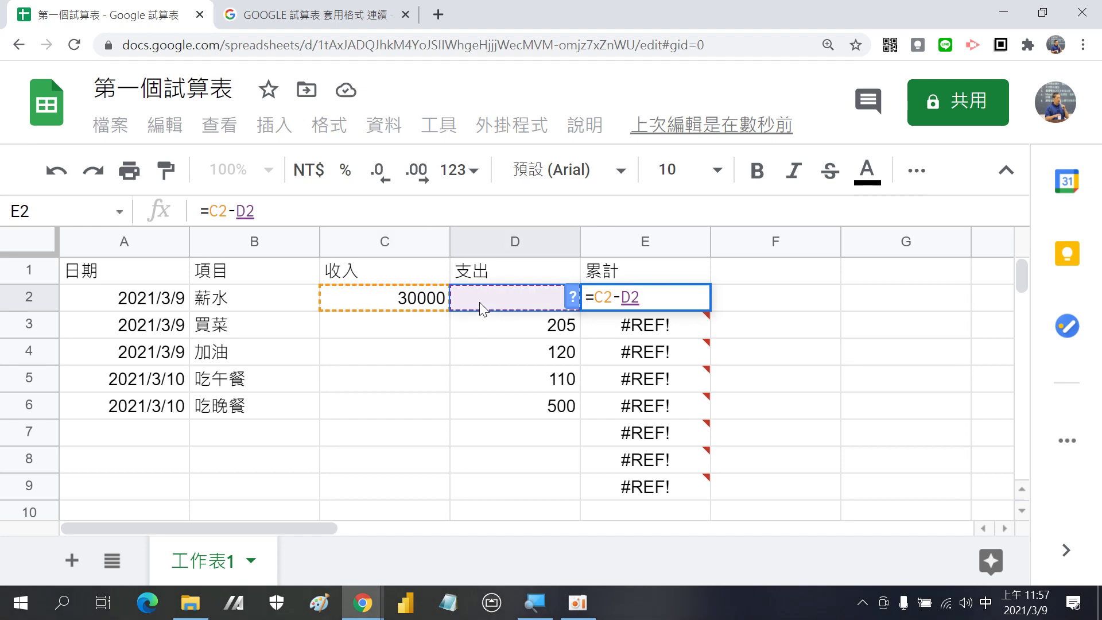
key(Return)
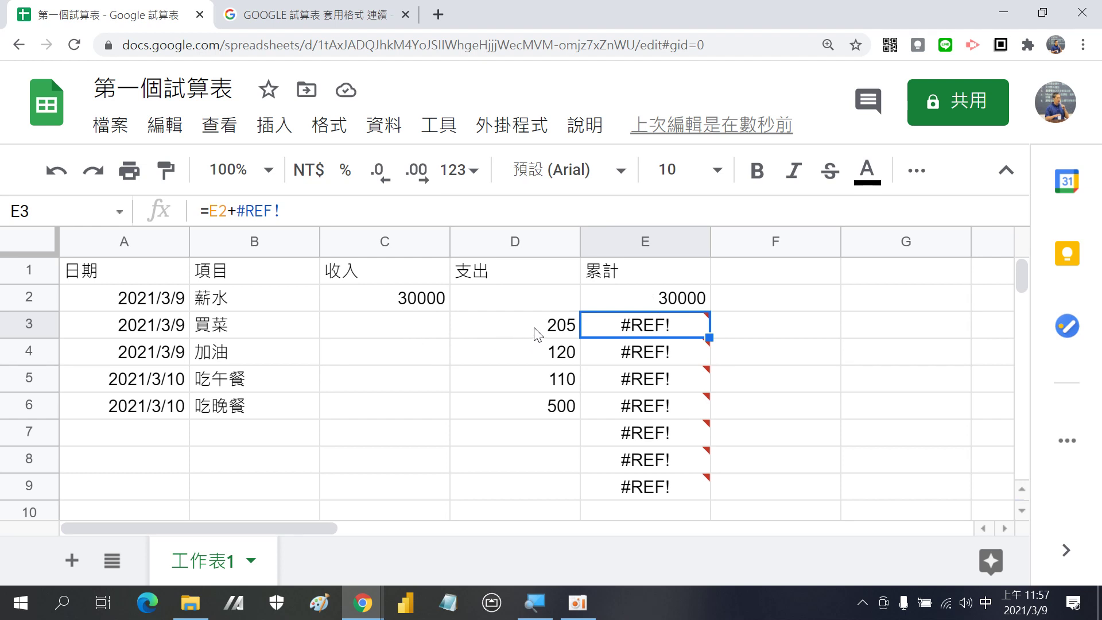
mouse_move(645, 325)
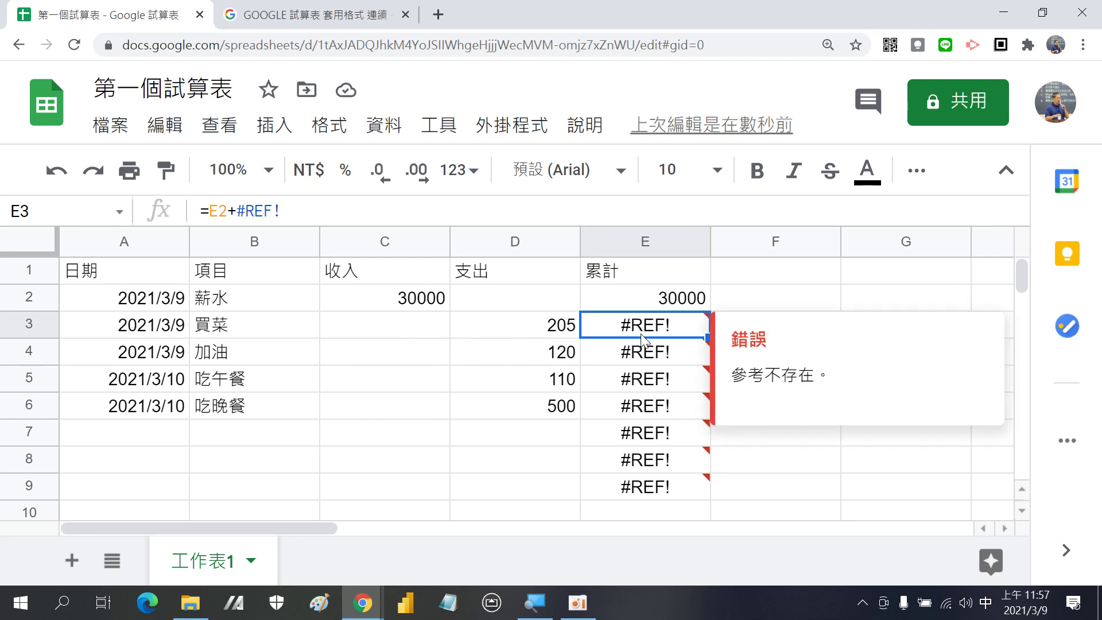
Enter =E2+C3-D3 in E3 for a 29795 balance, comparing it with E4's #REF! error.
text(=)
click(658, 304)
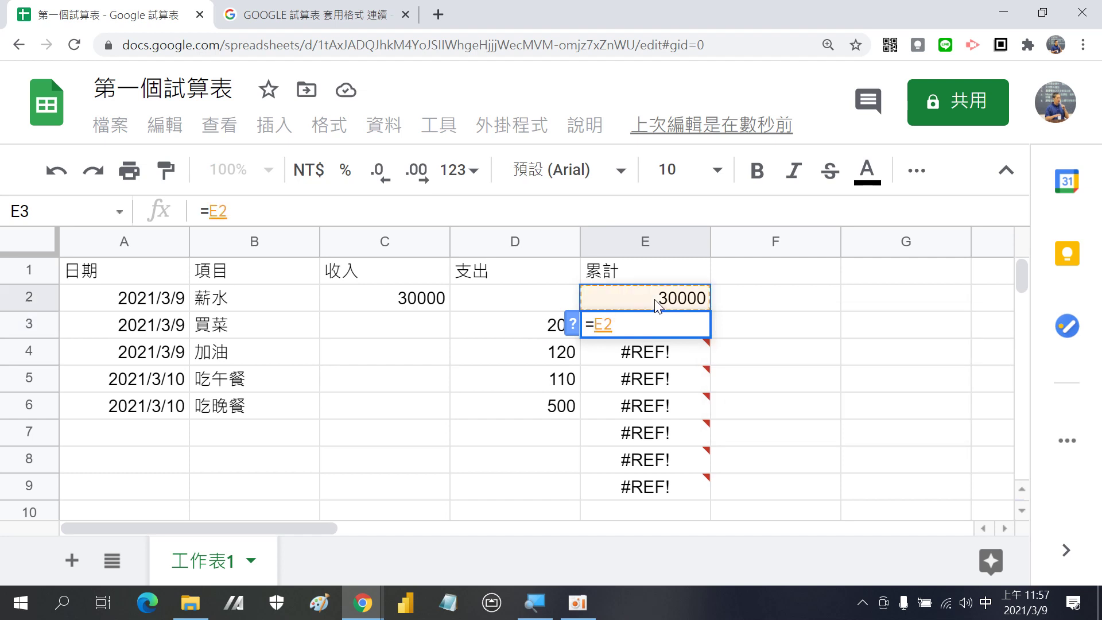
text(+)
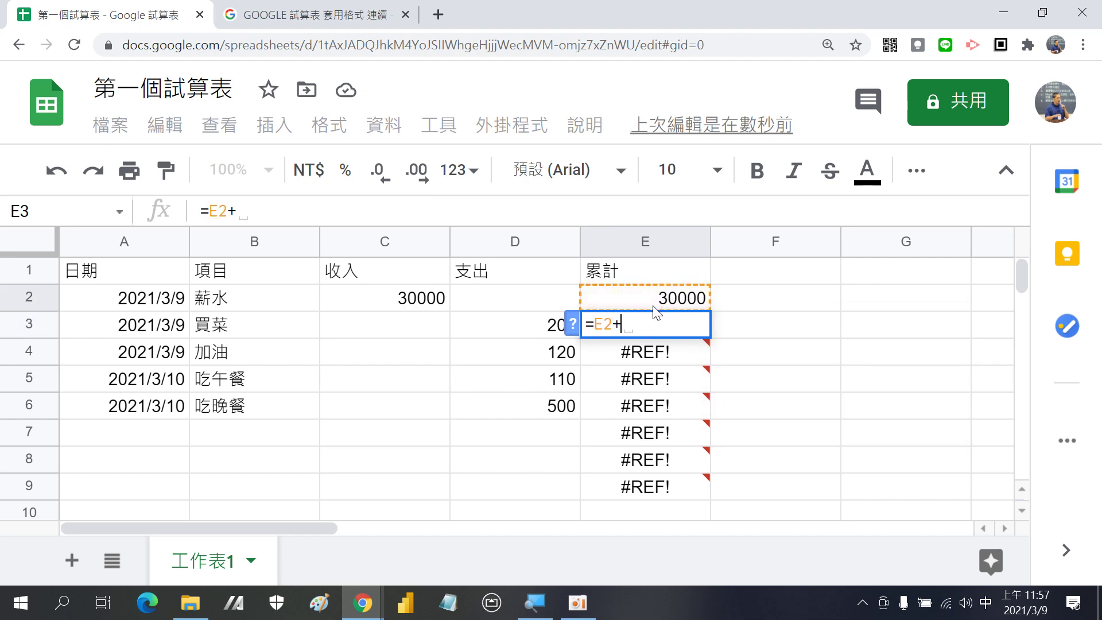
click(399, 332)
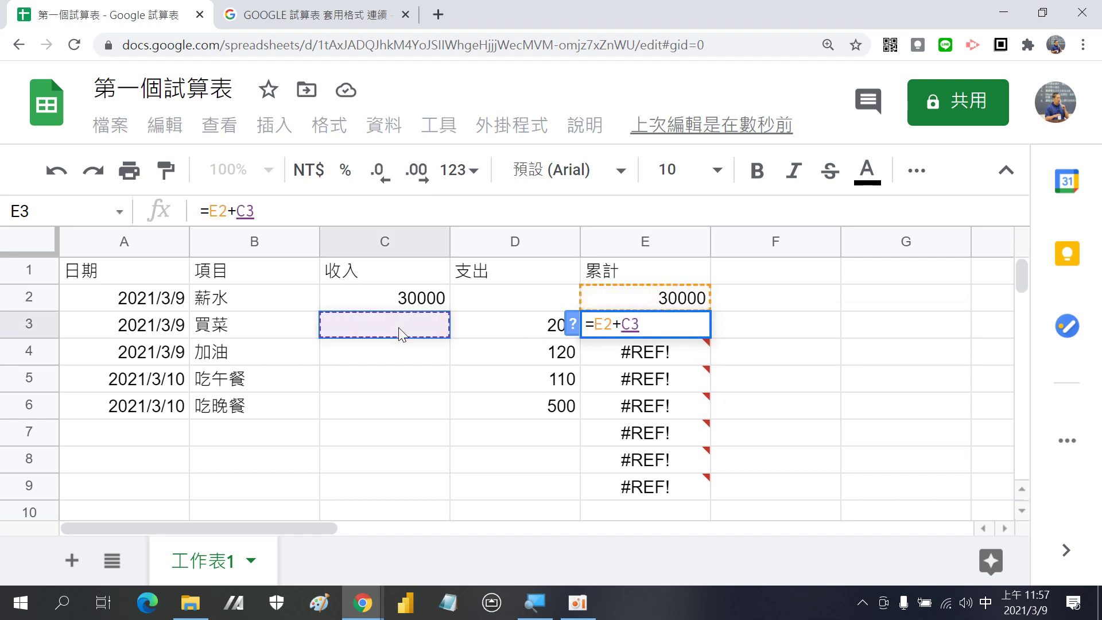
text(-)
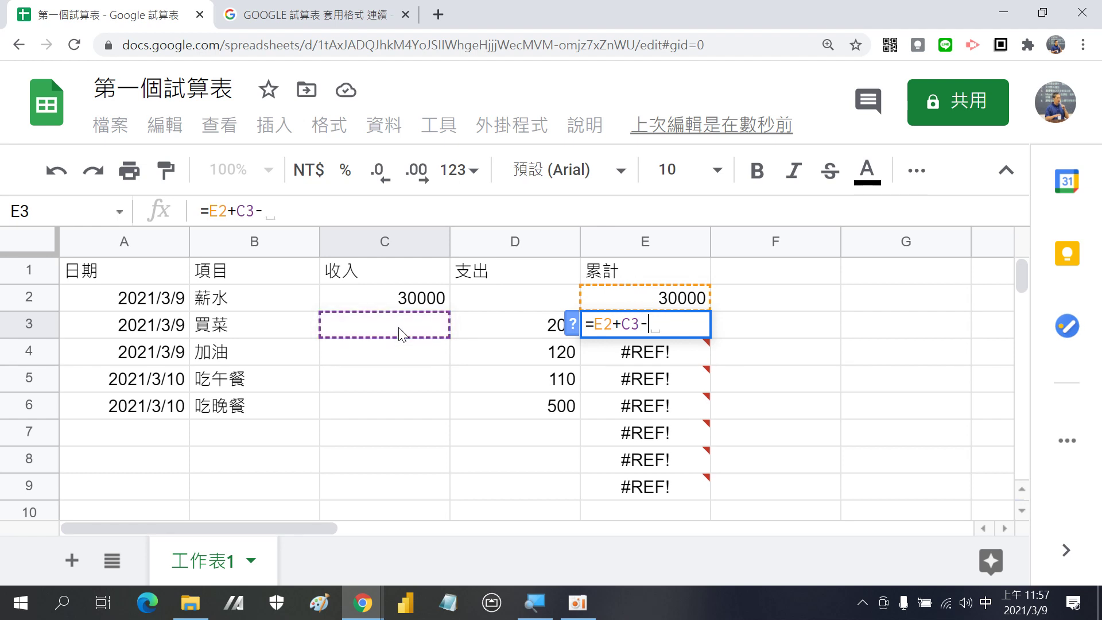
click(505, 323)
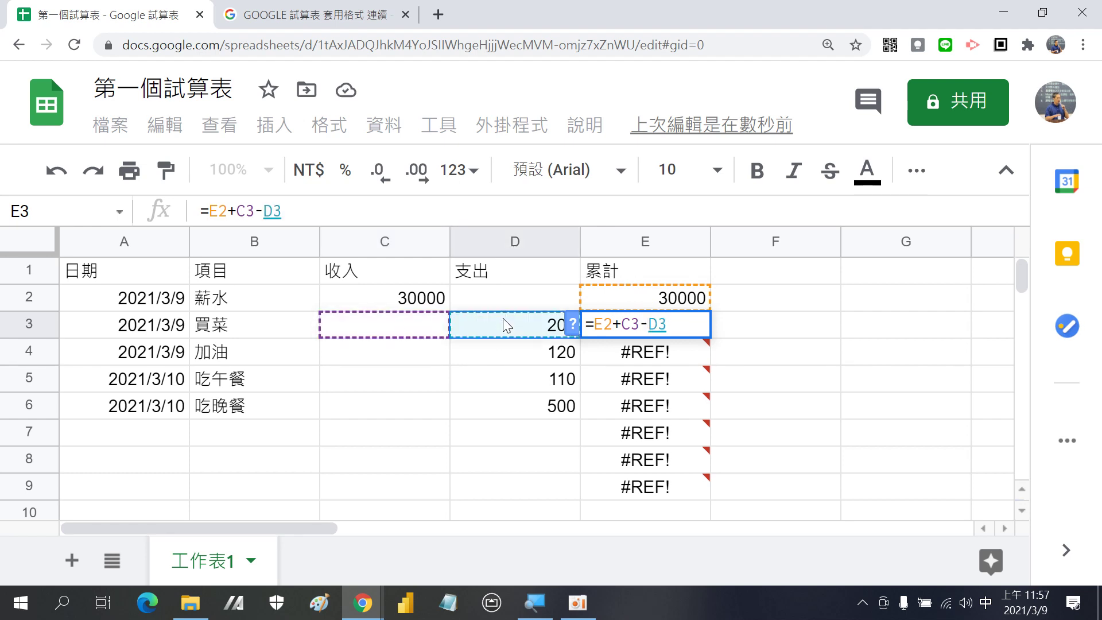
key(Return)
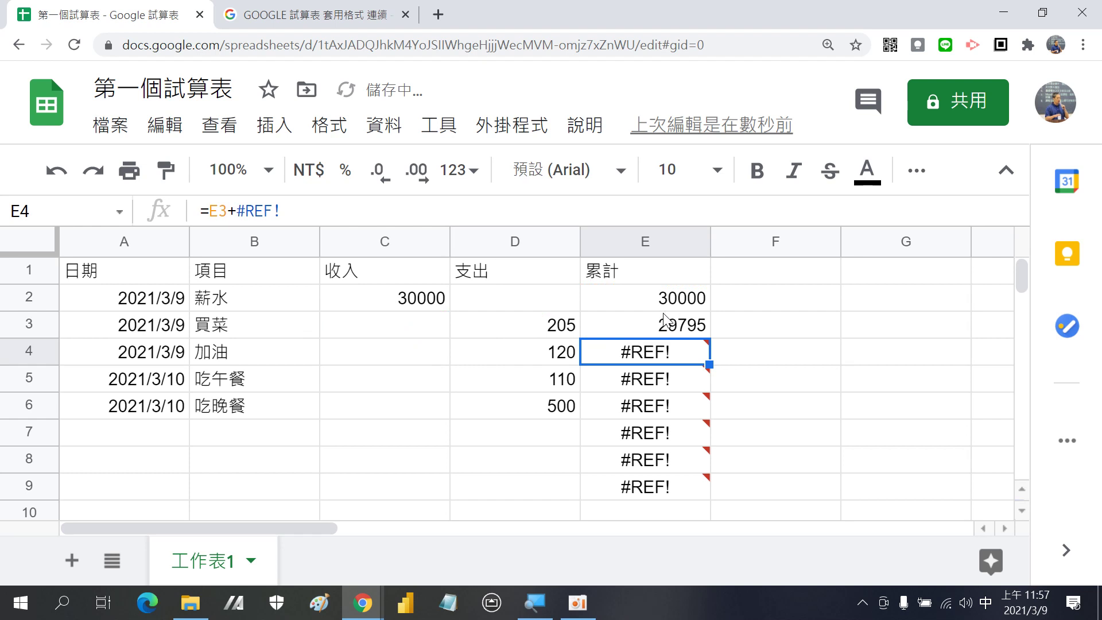
click(665, 323)
click(655, 356)
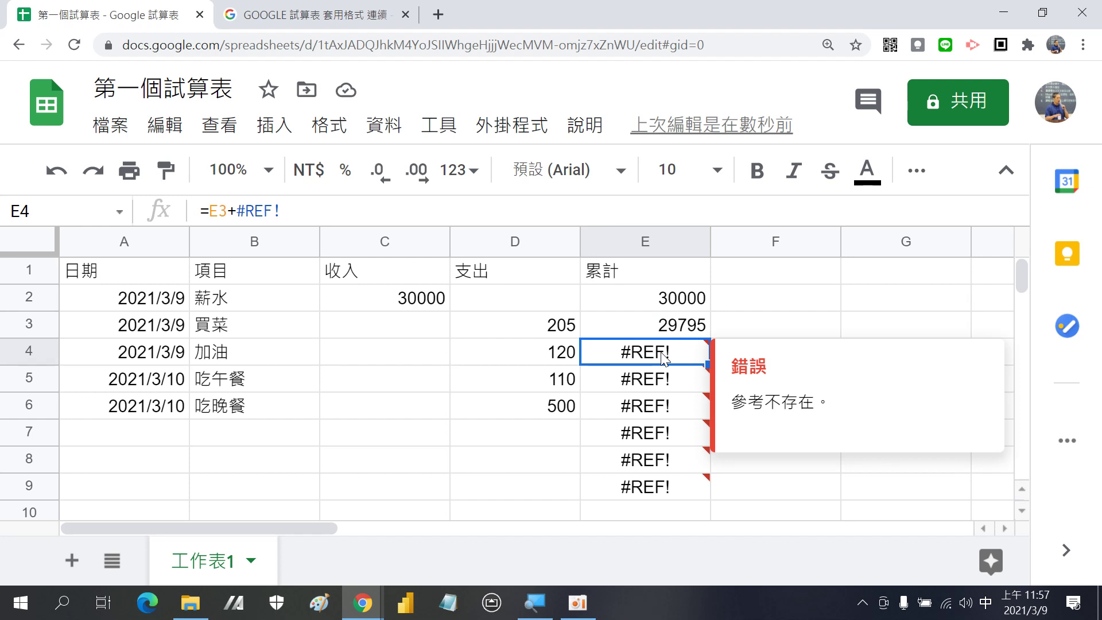
click(678, 328)
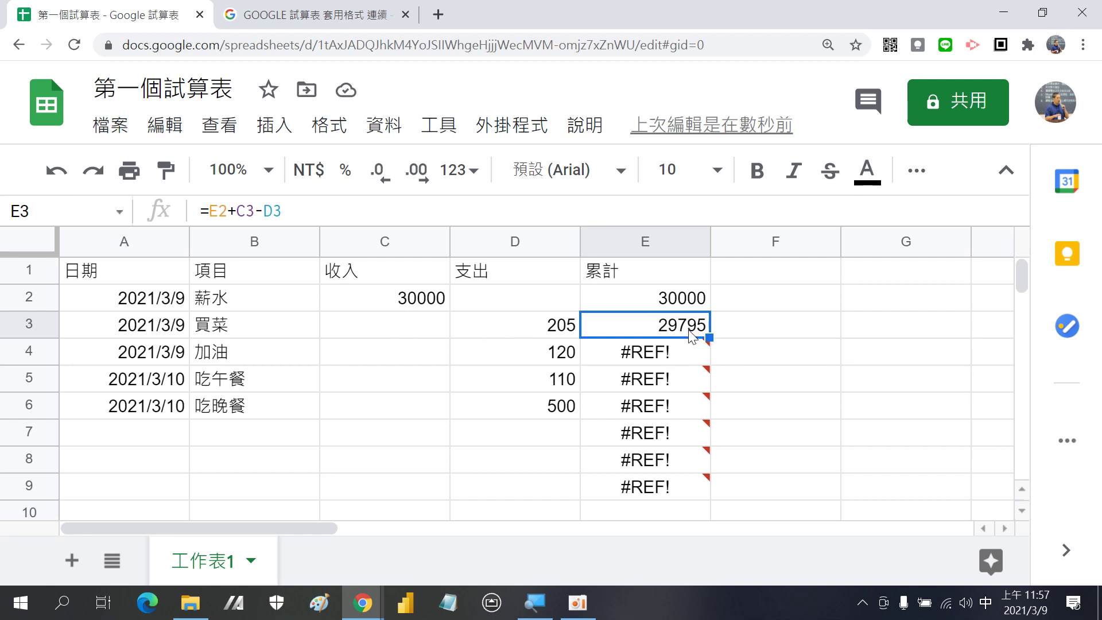
Fill the balance formula down to E8, ending at 29065, and clear the #REF! in E9.
mouse_move(710, 338)
mouse_down()
mouse_move(706, 477)
mouse_move(706, 468)
mouse_up()
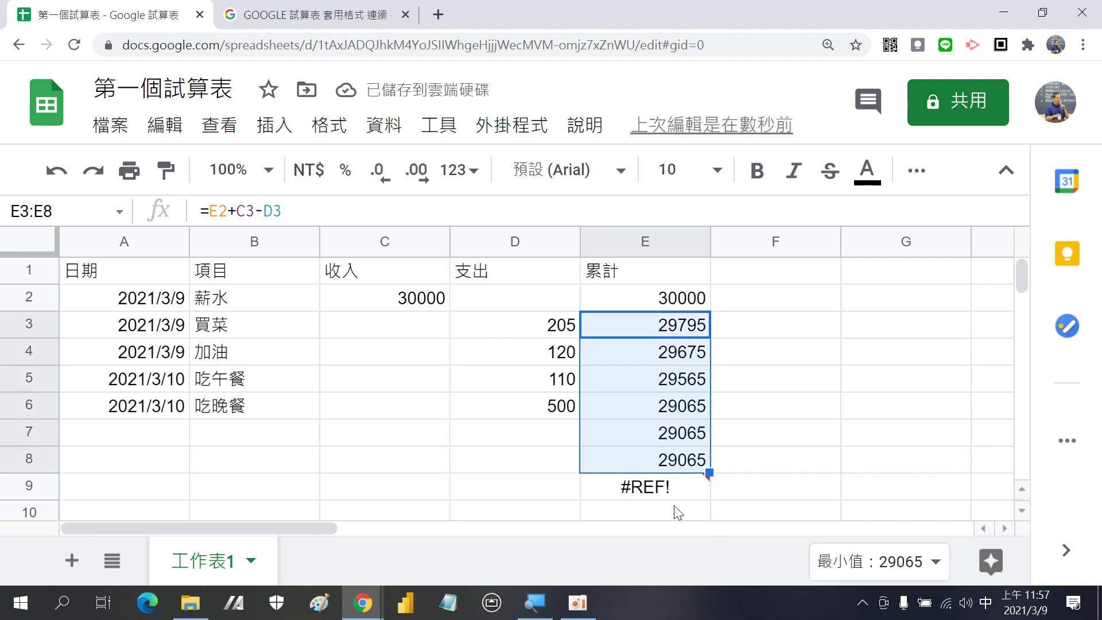
click(672, 491)
key(Delete)
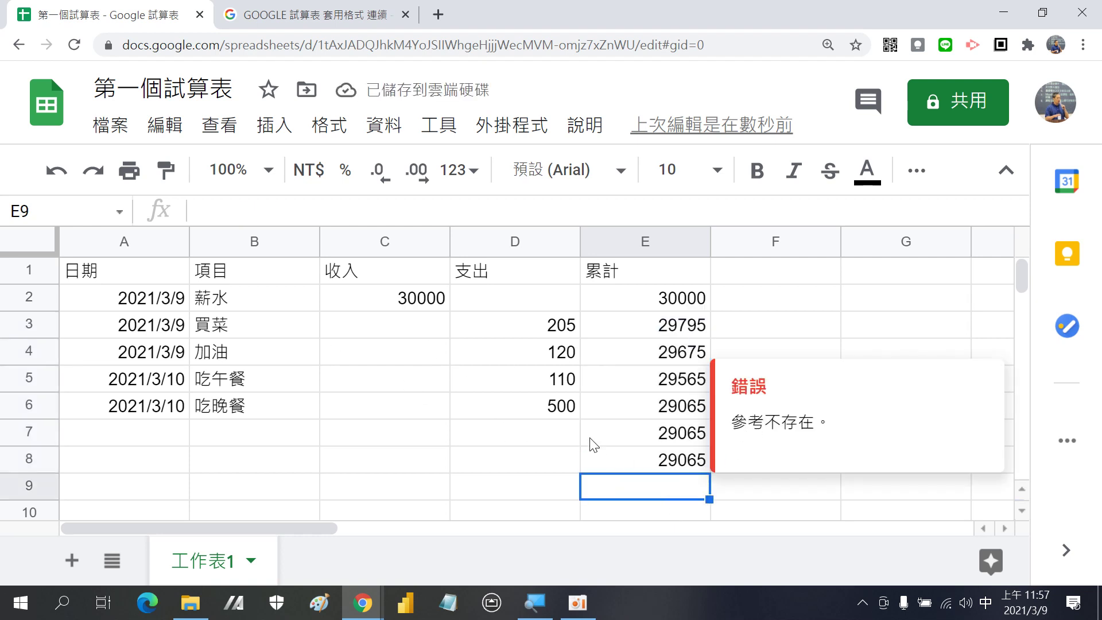
click(405, 513)
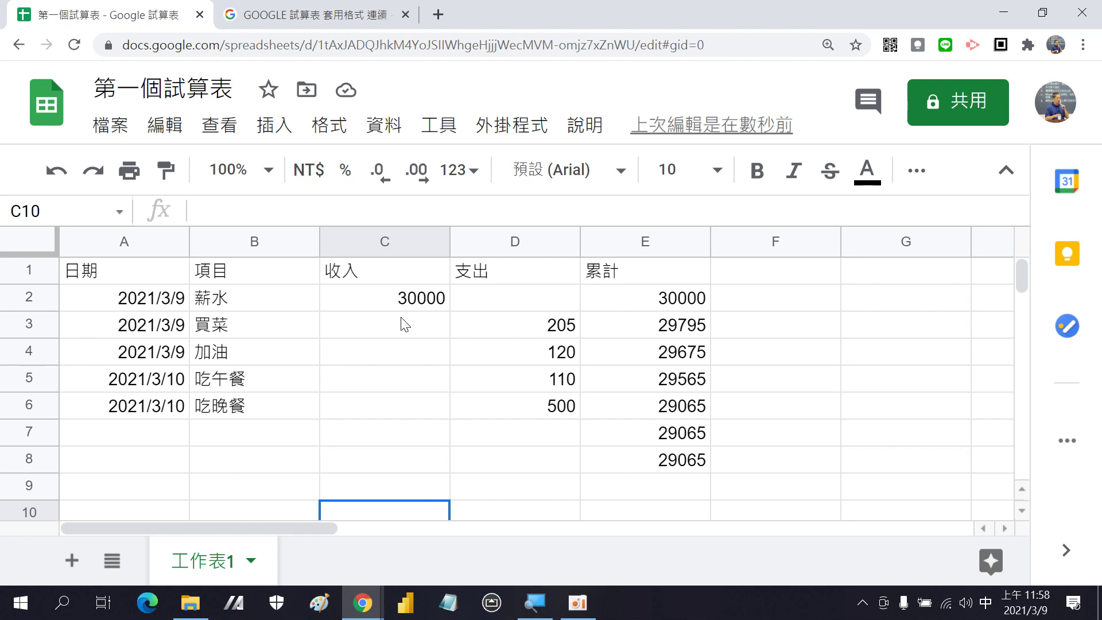
Type the labels 收入統計 in G2 and 支出統計 in G3.
scroll(406, 325, down, 2)
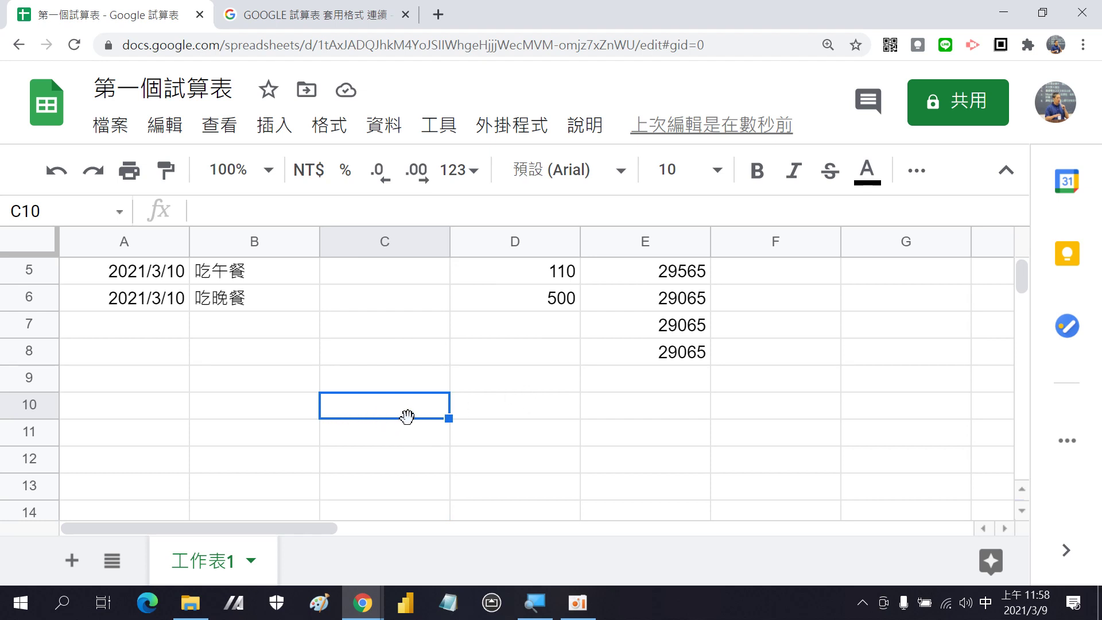
scroll(505, 413, up, 2)
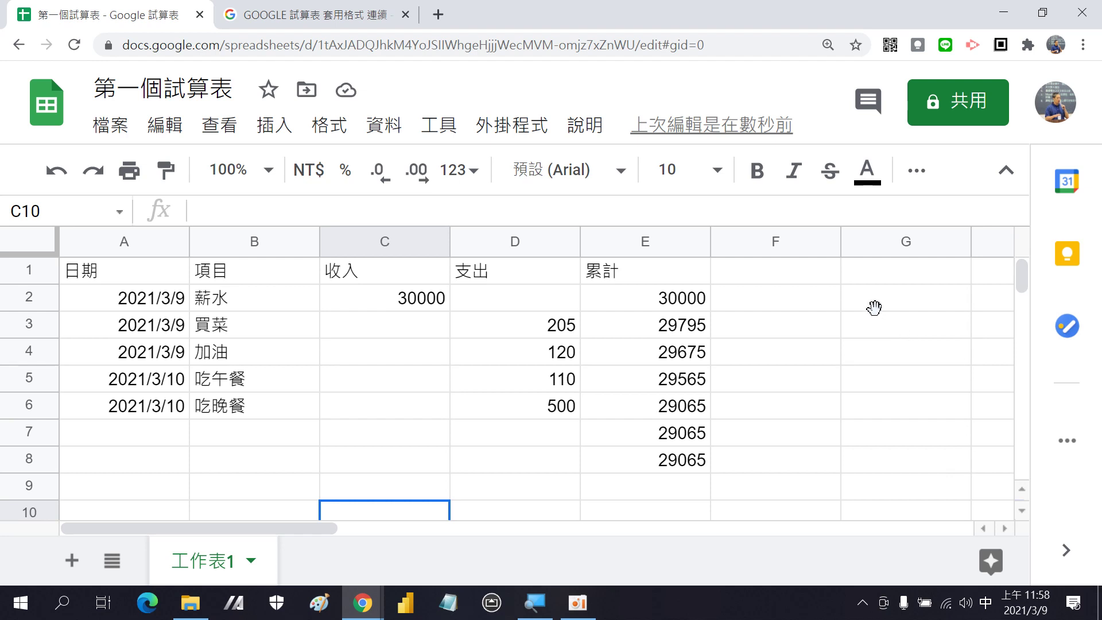
click(917, 306)
text(ㄕㄣ)
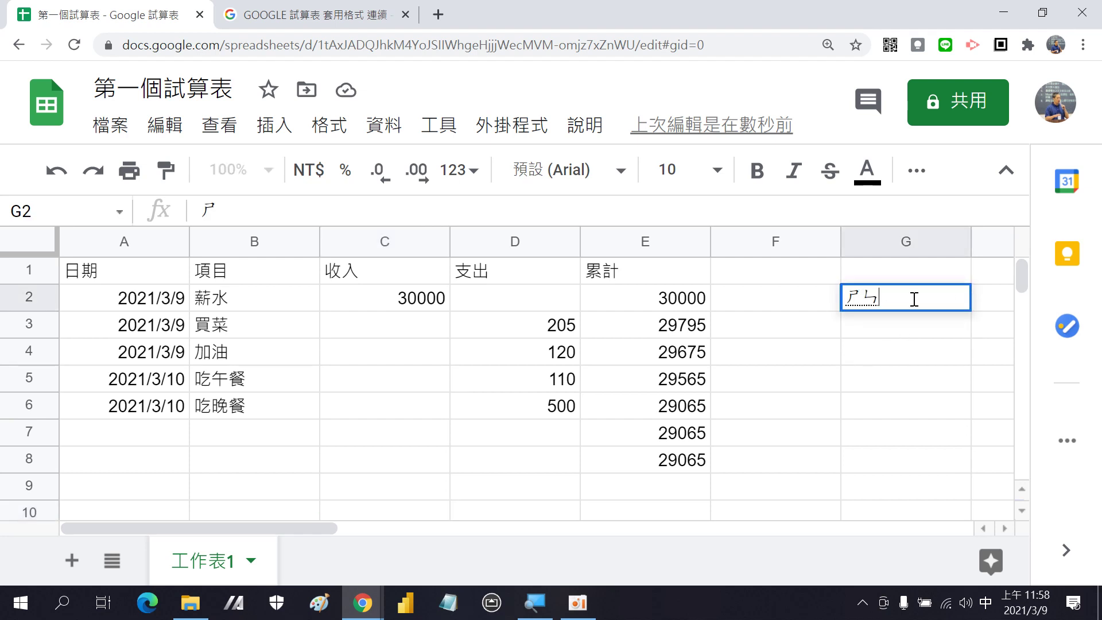
text(收入)
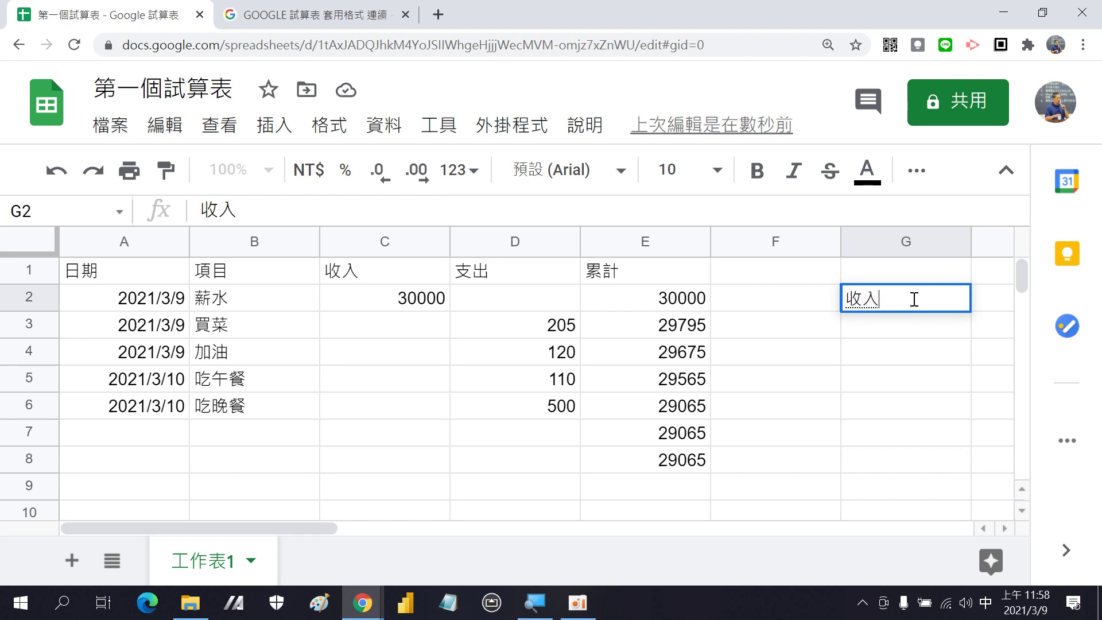
text(統計)
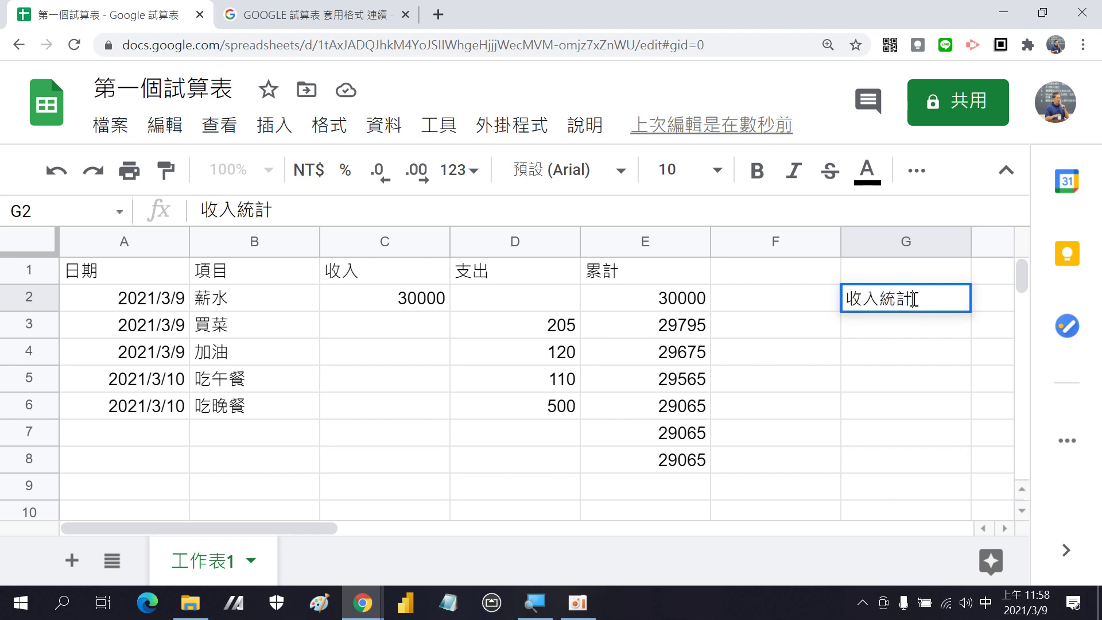
key(Return)
text(支)
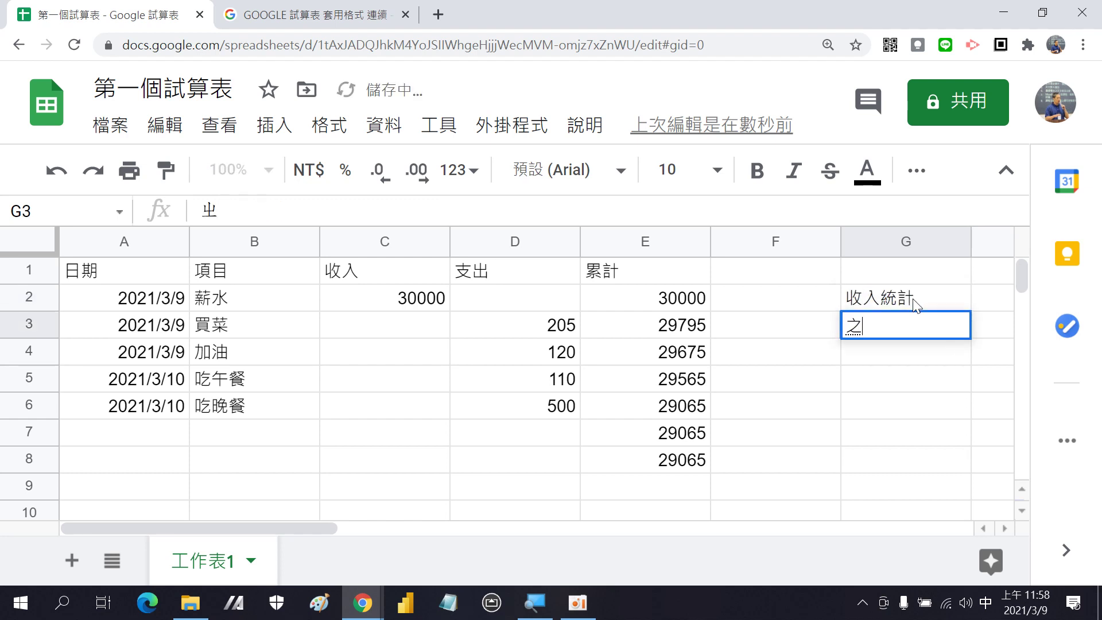
text(出統計)
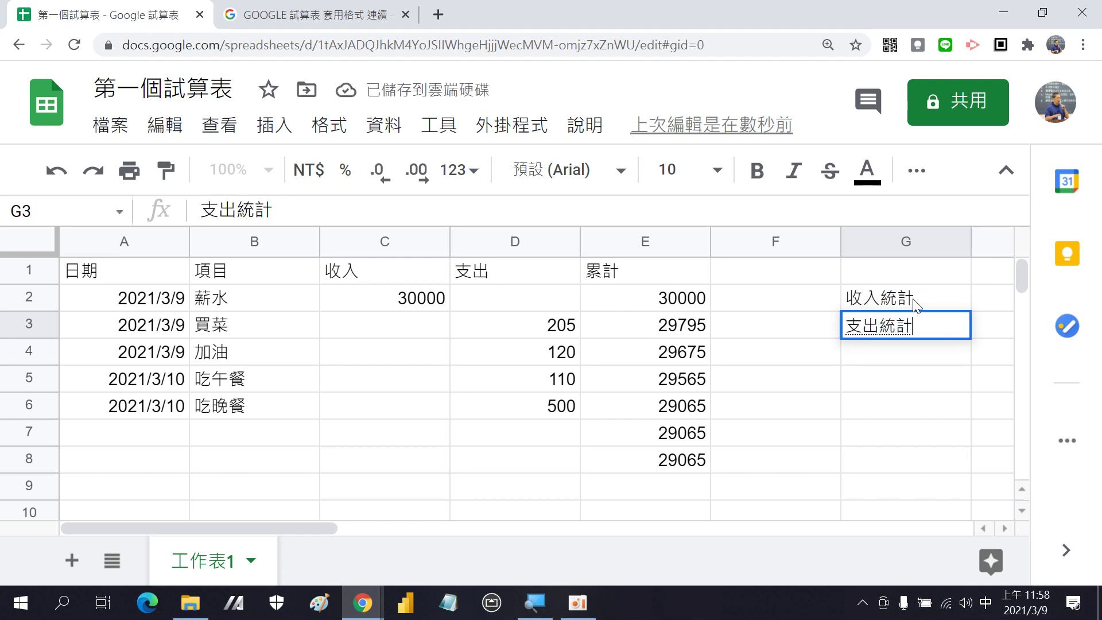
key(Return)
Select H2 and bring column H fully into view for the totals.
click(1000, 299)
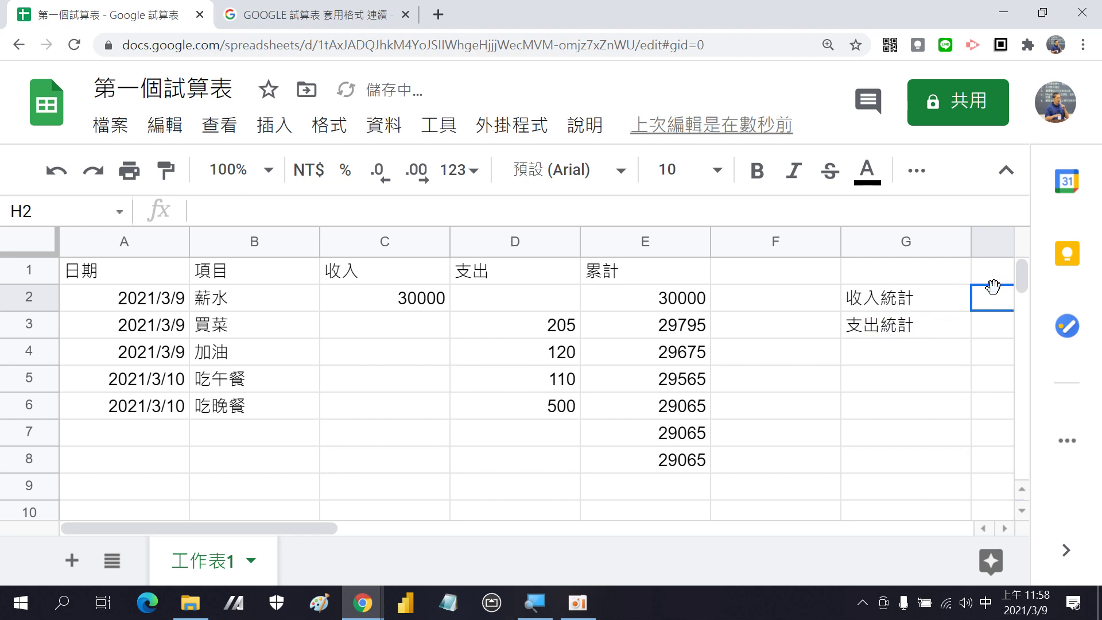
click(994, 323)
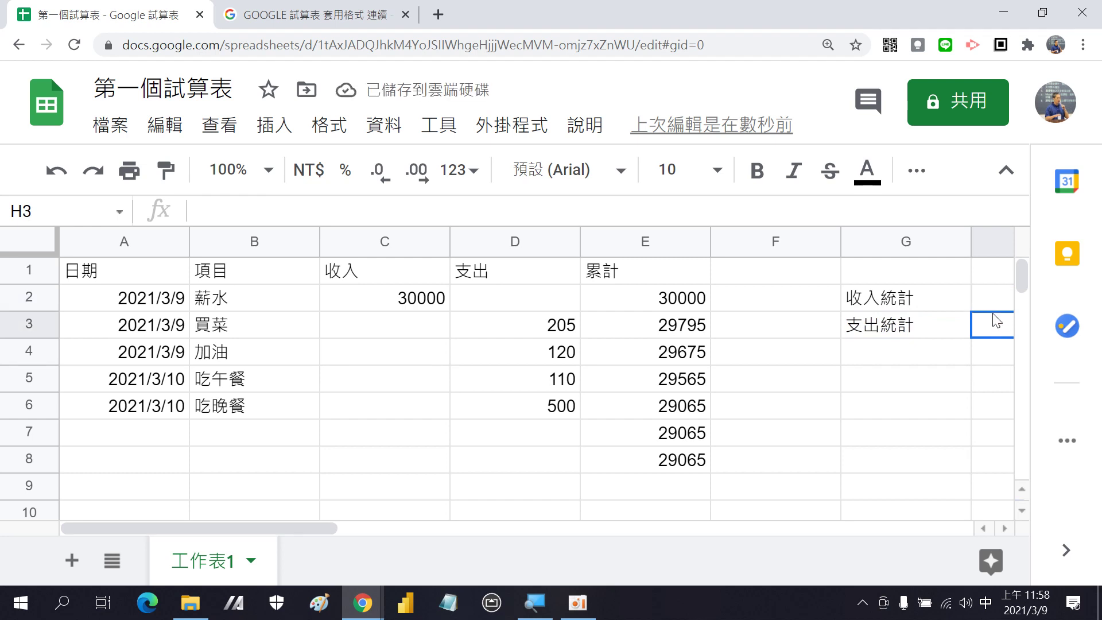
key(Up)
click(998, 322)
click(979, 299)
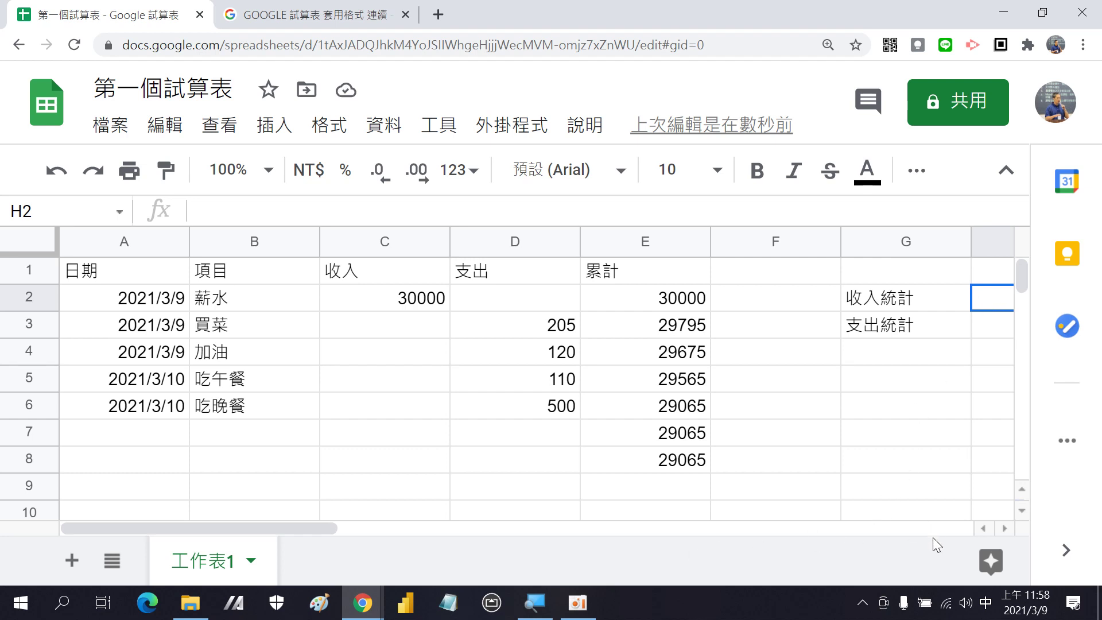
click(1003, 528)
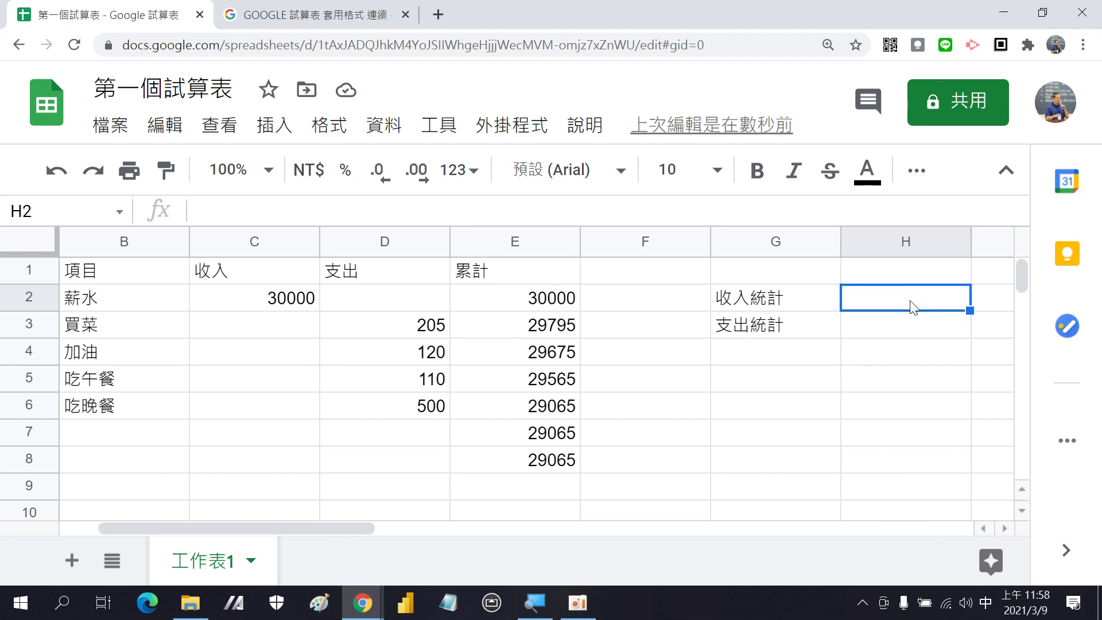
Enter =C2:C7 in H2 so the income total shows 30000.
text(=)
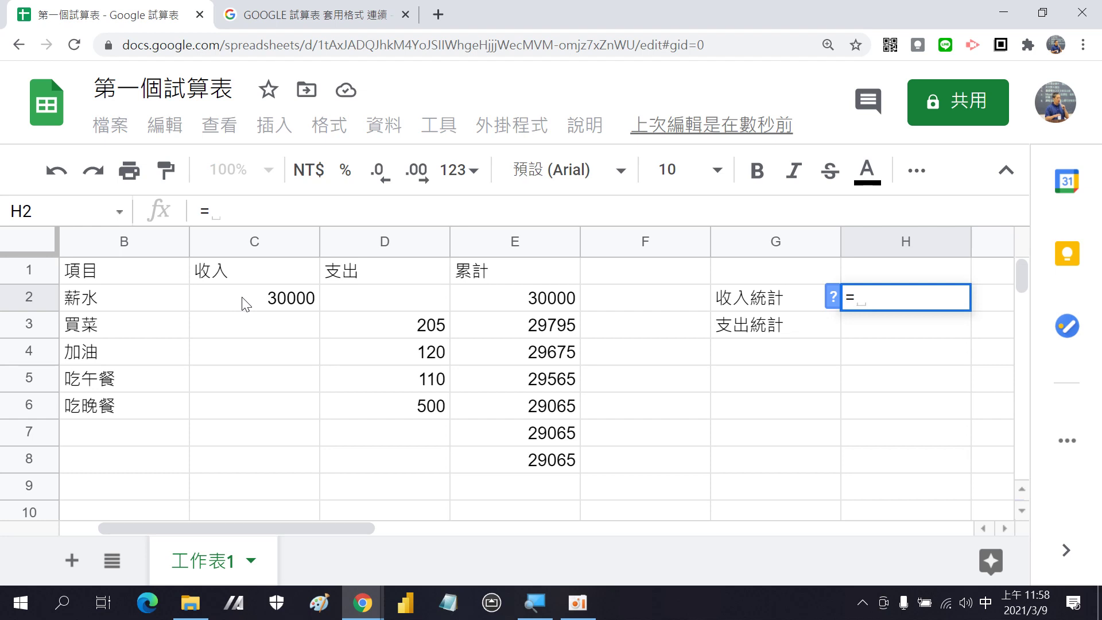
mouse_move(246, 303)
mouse_down()
mouse_move(260, 455)
mouse_move(247, 326)
mouse_move(272, 441)
mouse_move(202, 318)
mouse_move(229, 322)
mouse_move(249, 436)
mouse_up()
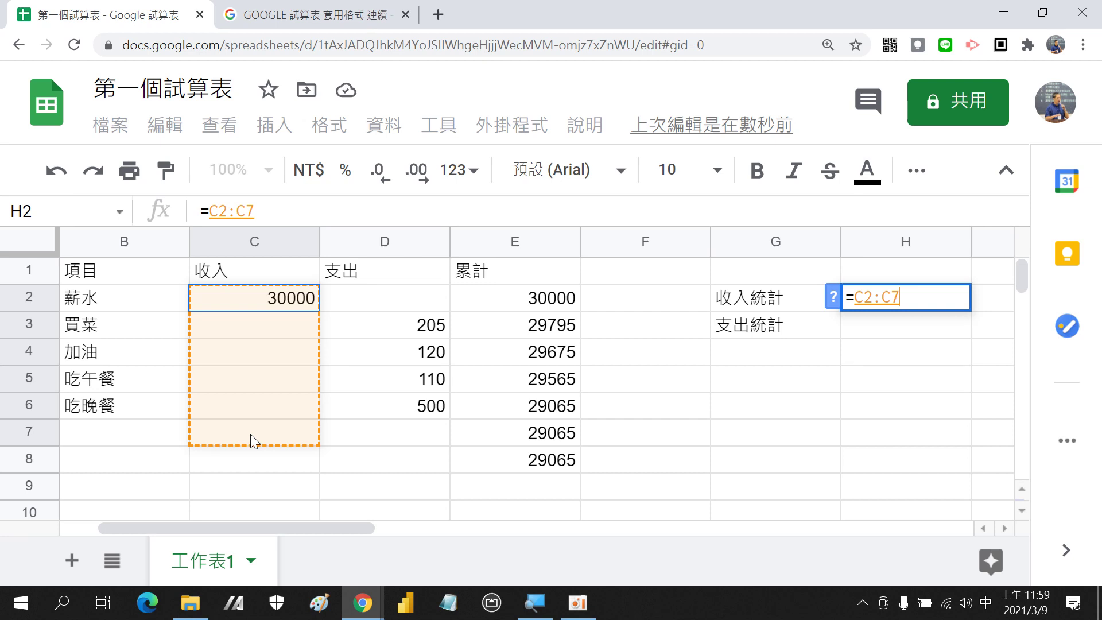
drag(250, 434, 257, 430)
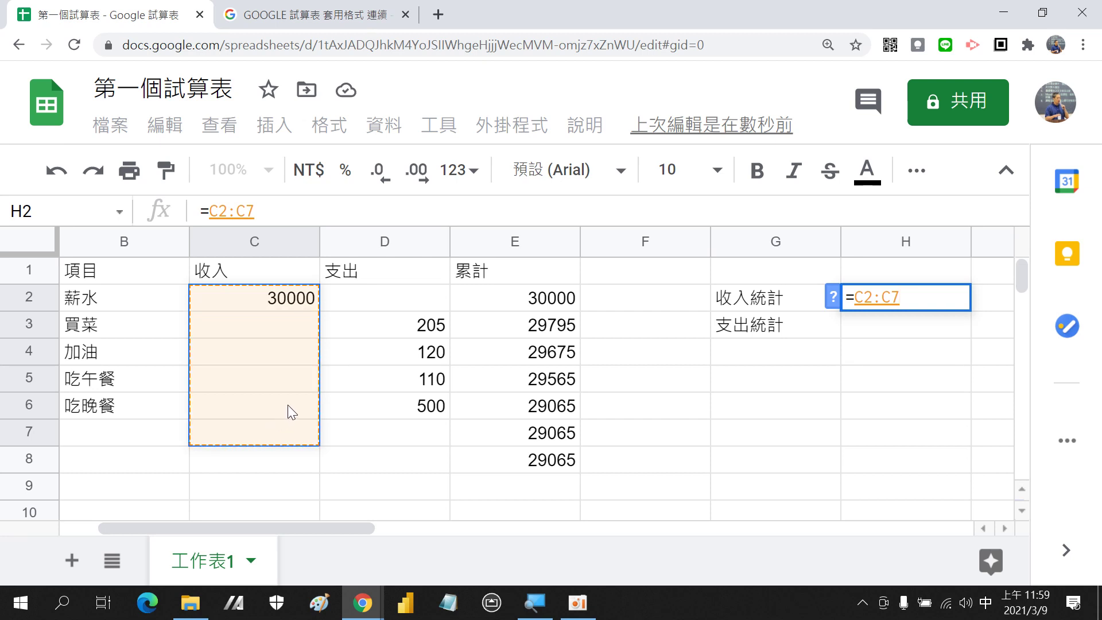
key(Return)
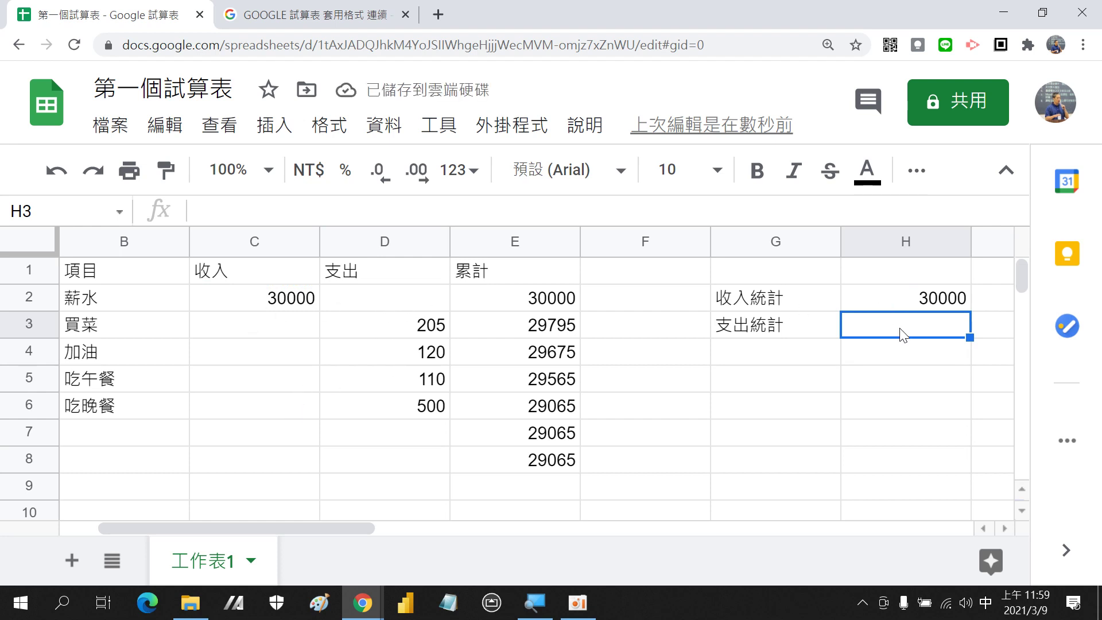
Enter =D2:D8 in H3, which shows only 205, and reselect H3 to redo it.
text(=)
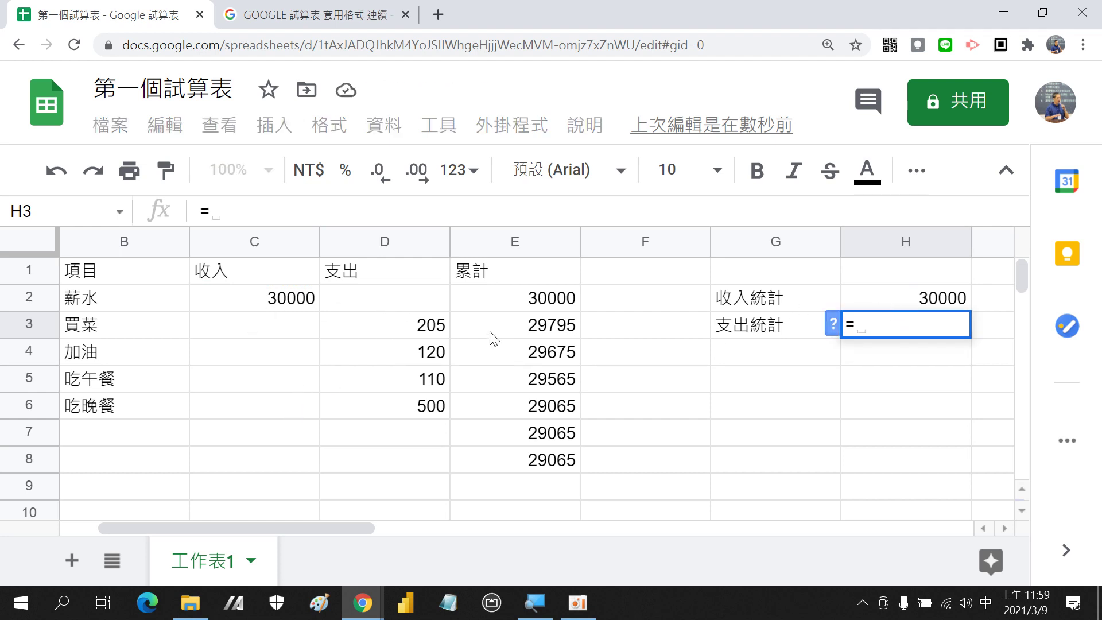
drag(381, 295, 402, 468)
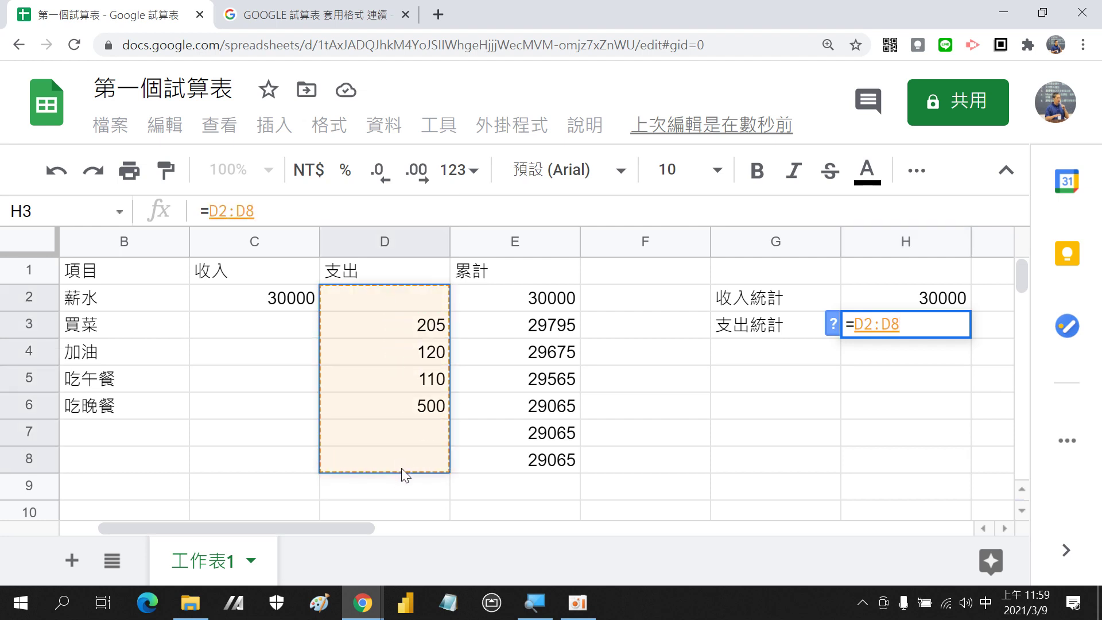
key(Return)
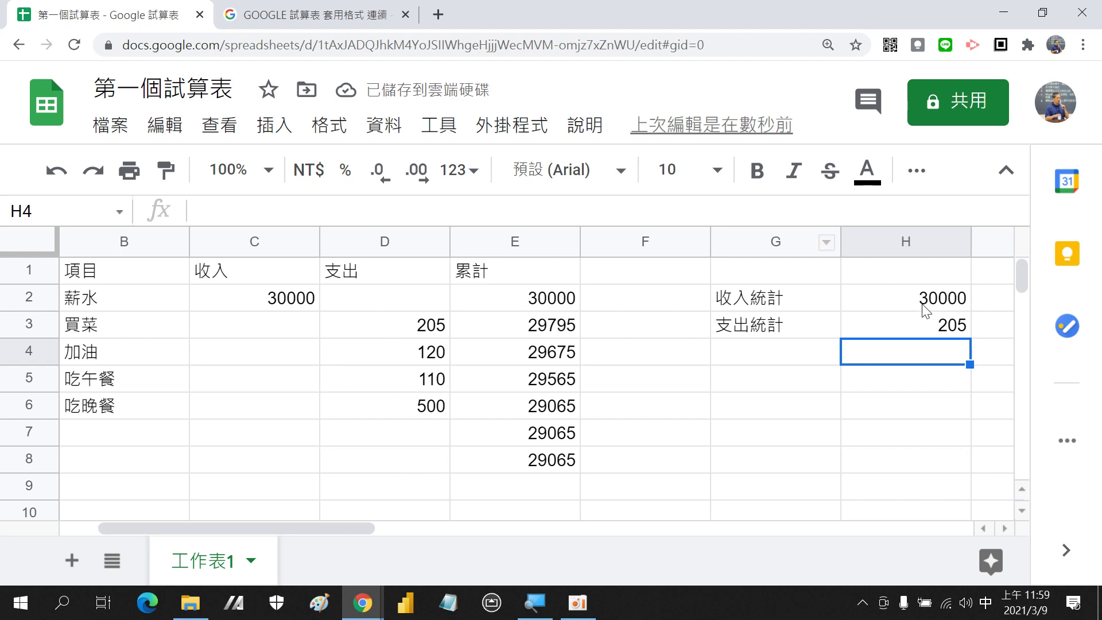
click(916, 327)
Replace H3 with =sum(D2:D8) showing 935, then undo it back to 205.
text(=)
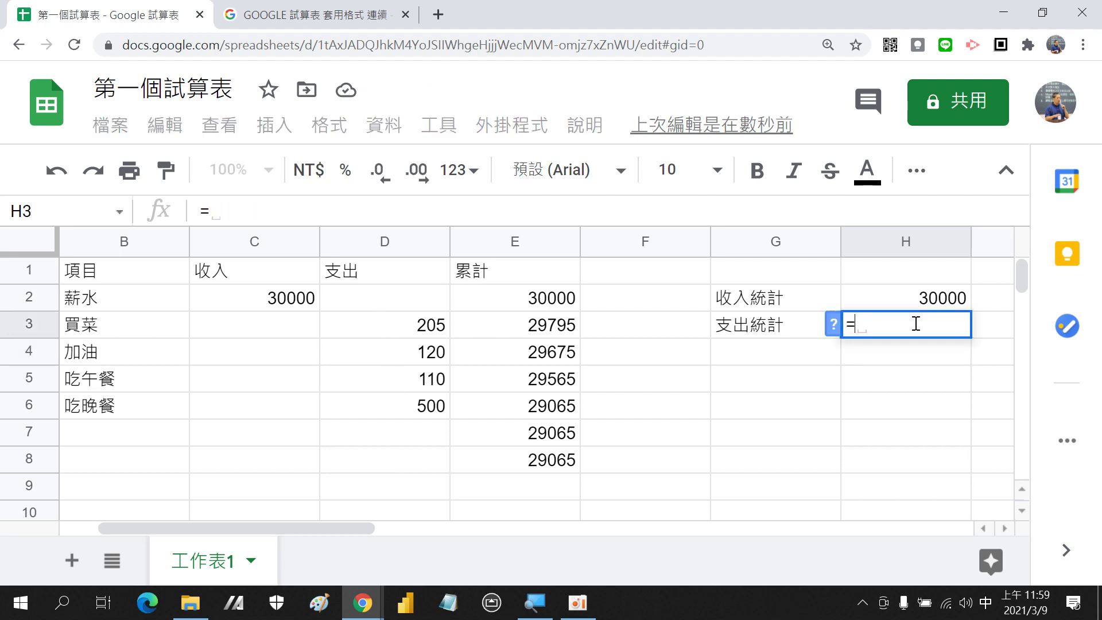
text(su)
key(BackSpace)
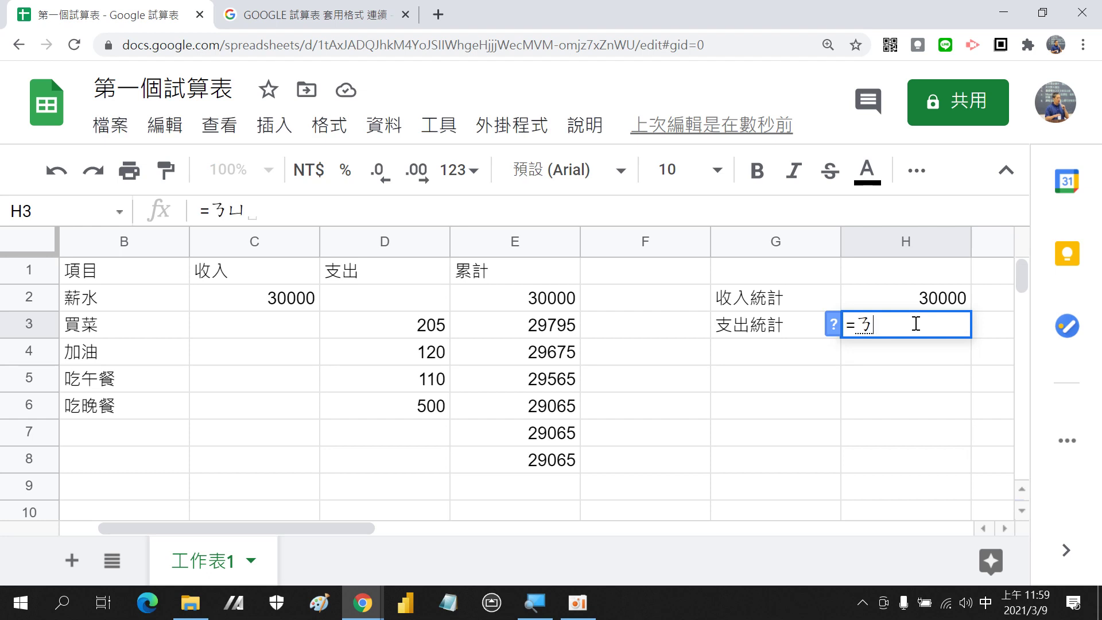
key(BackSpace)
key(shift)
text(sum)
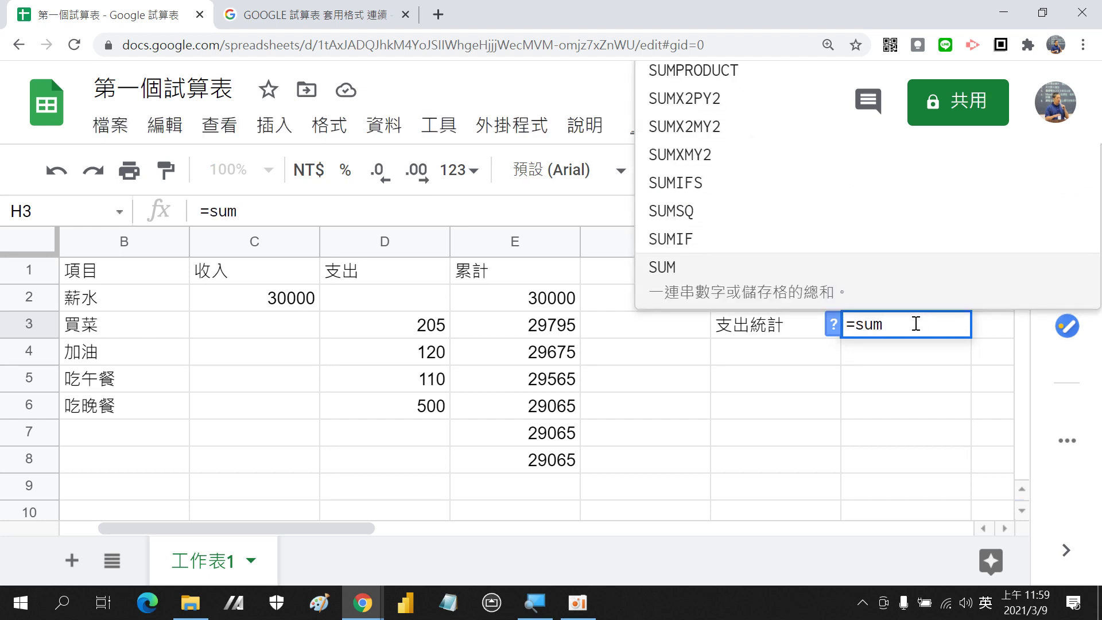
text(()
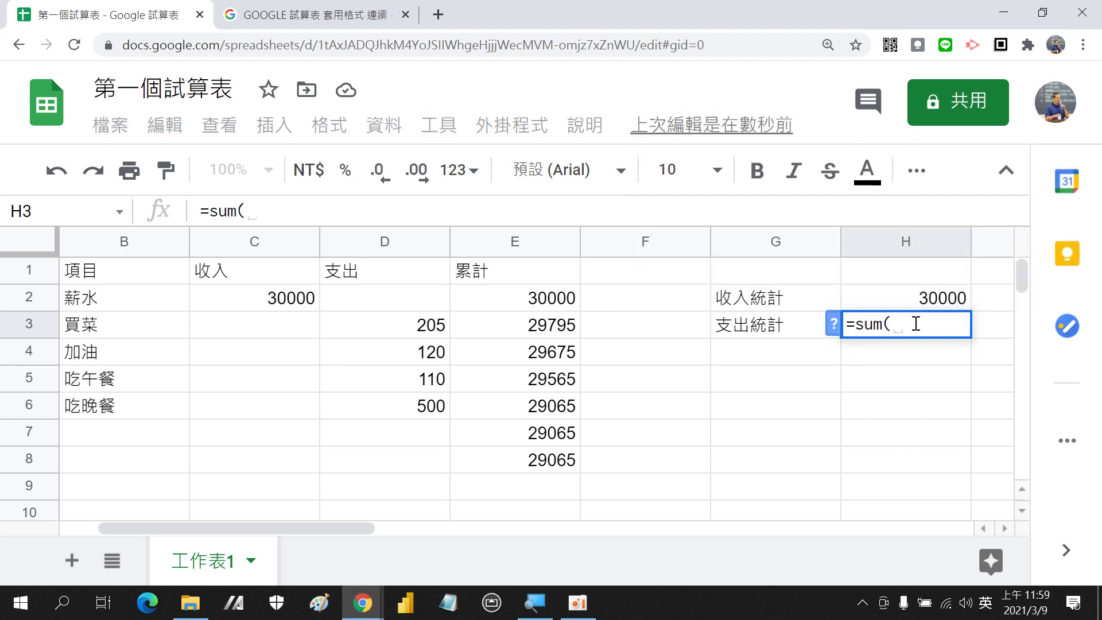
drag(423, 304, 436, 463)
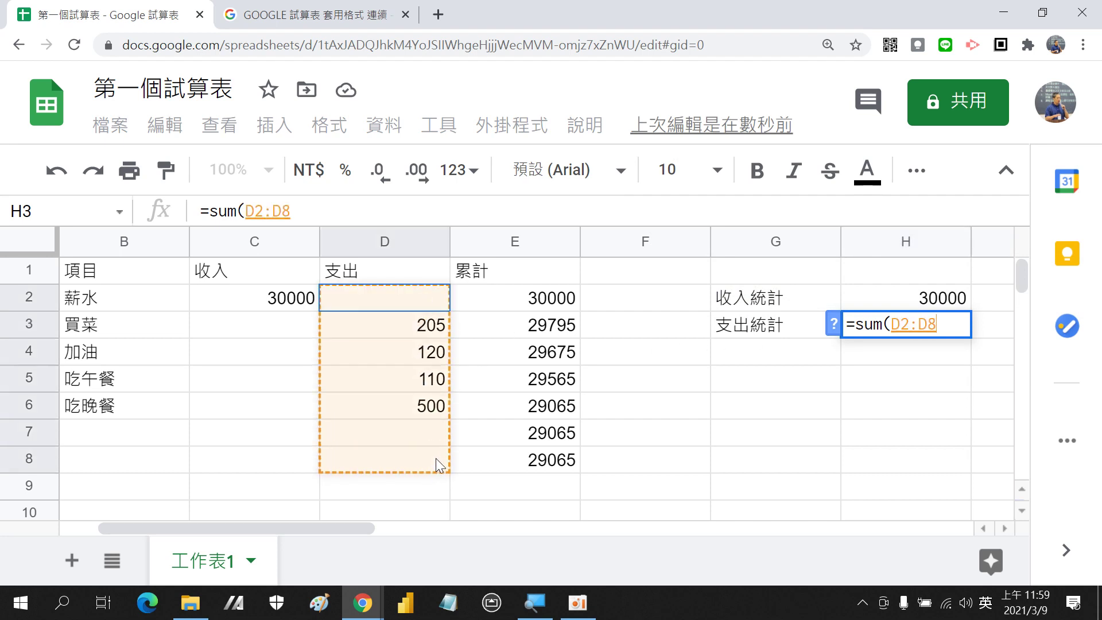
text())
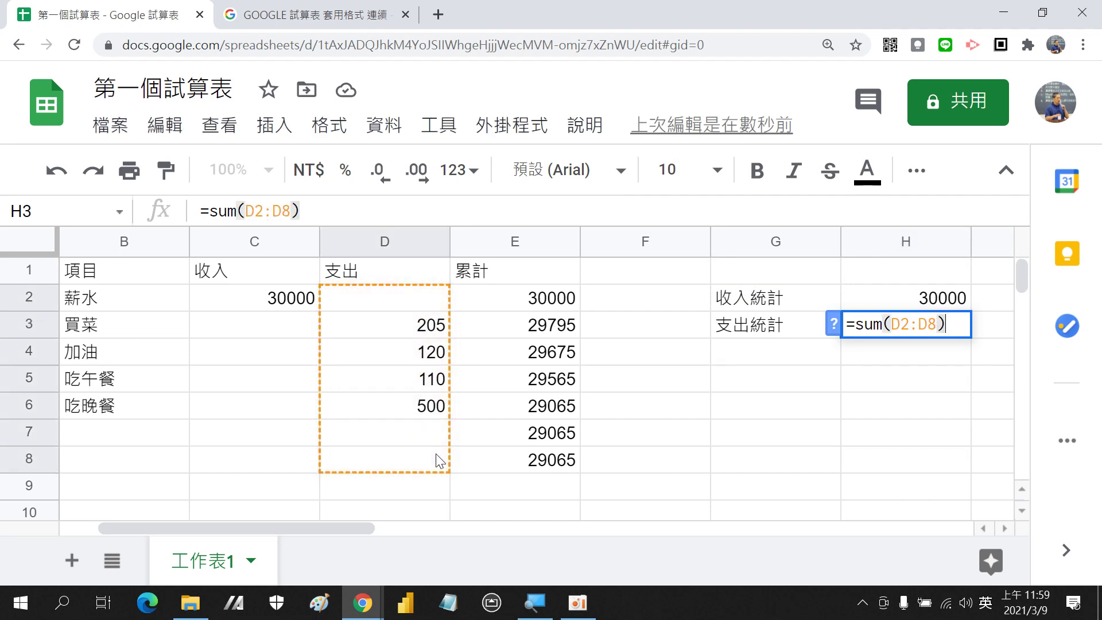
key(Return)
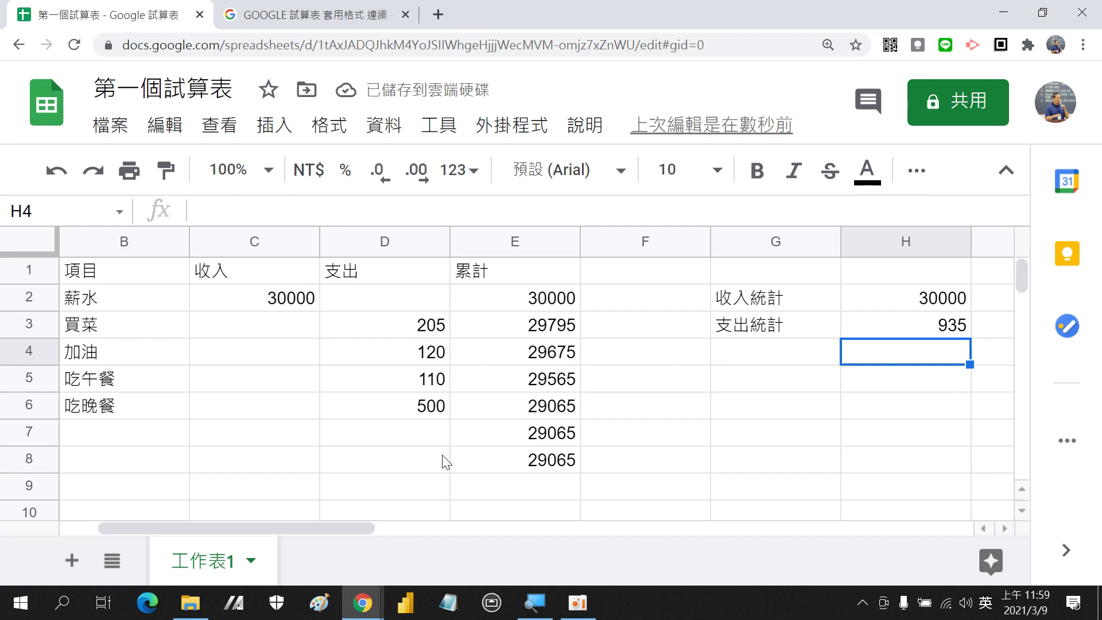
click(887, 332)
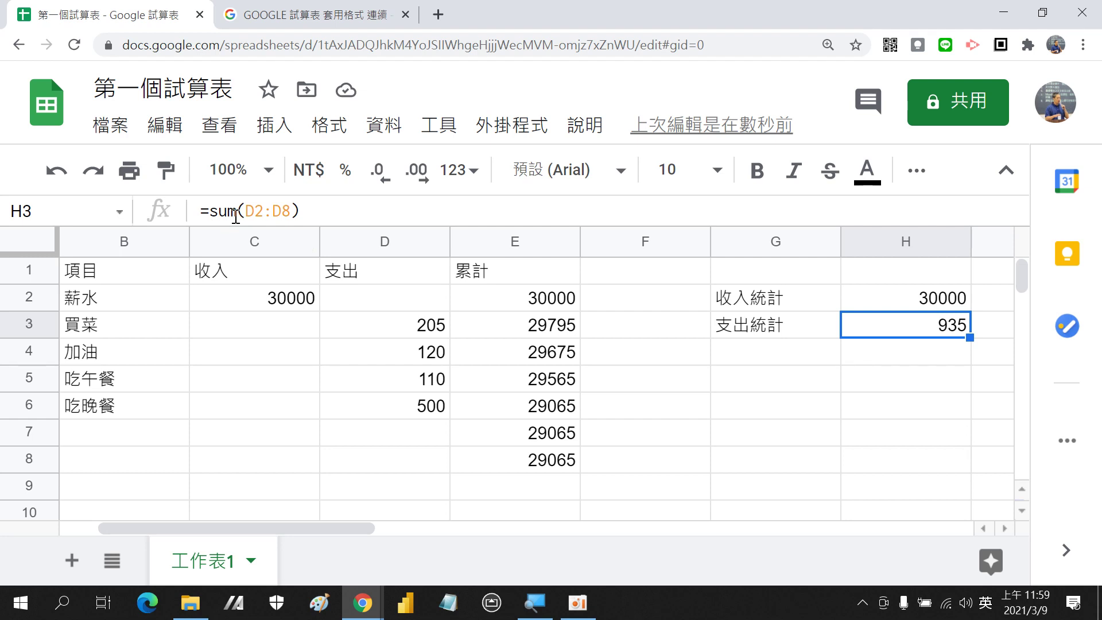
key(ctrl+z)
Clear the totals and enter =sum(C2:C6) in H2 for 30000 income.
click(913, 301)
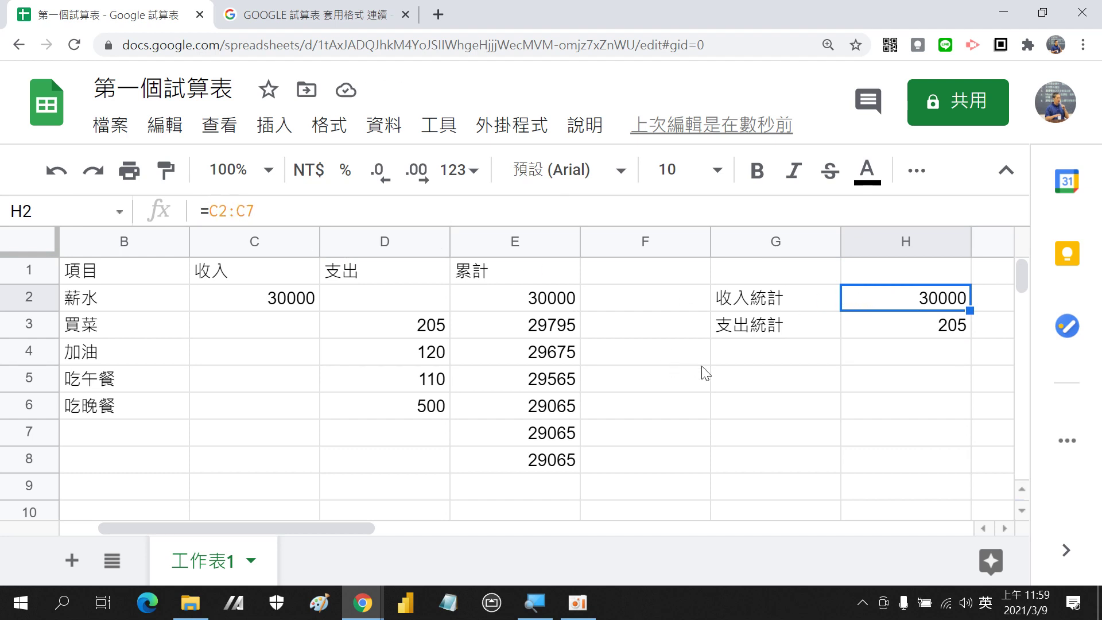
key(ctrl+z)
key(ctrl+z)
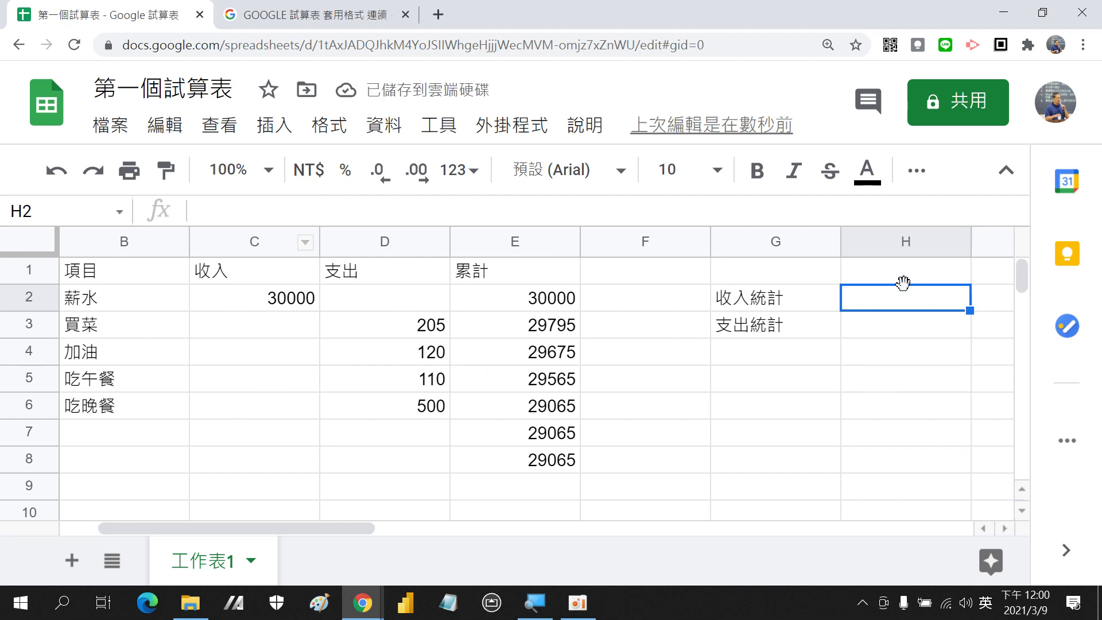
text(=)
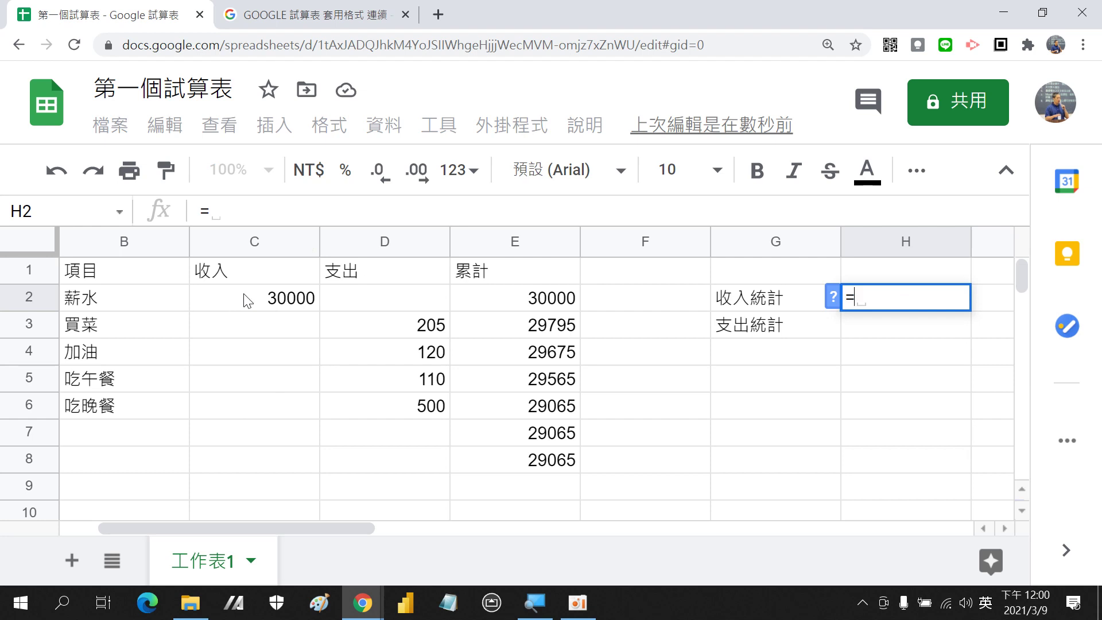
text(sum)
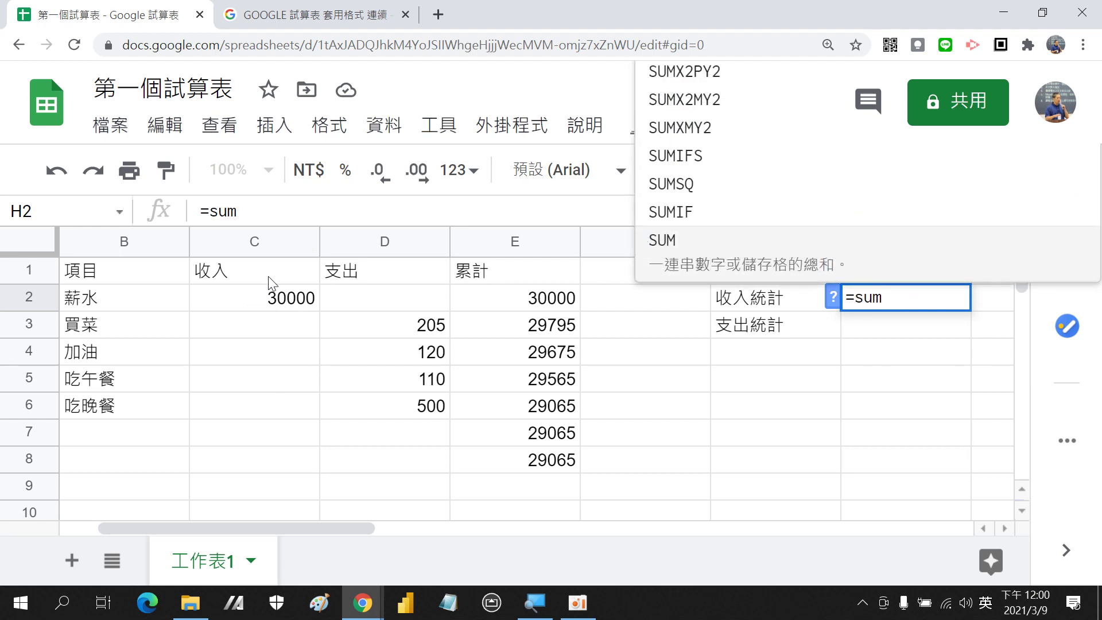
text(()
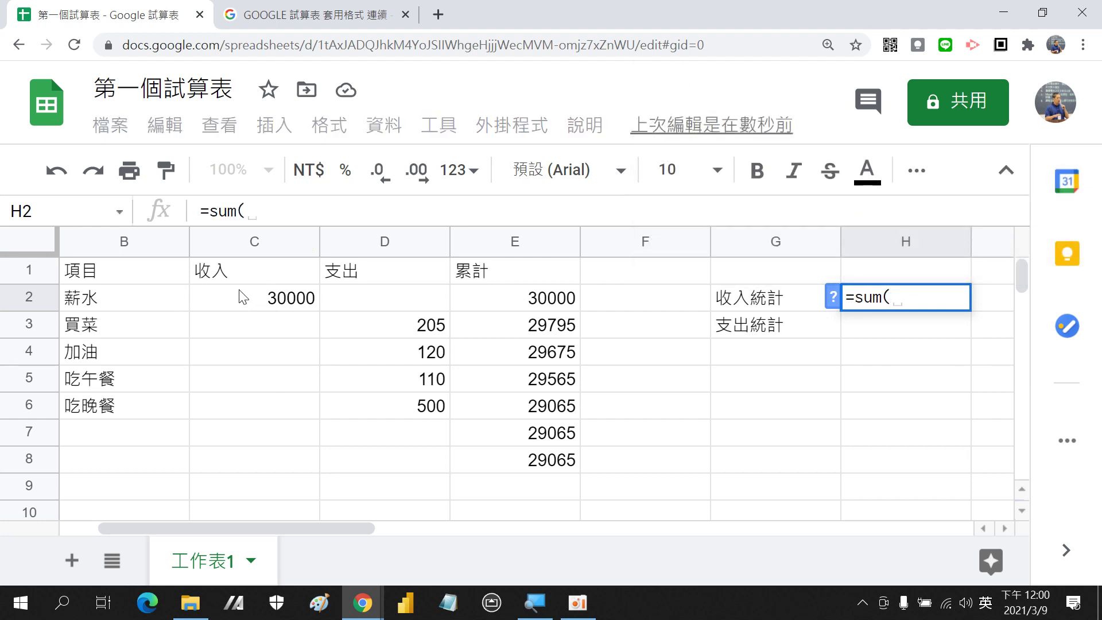
drag(248, 298, 253, 409)
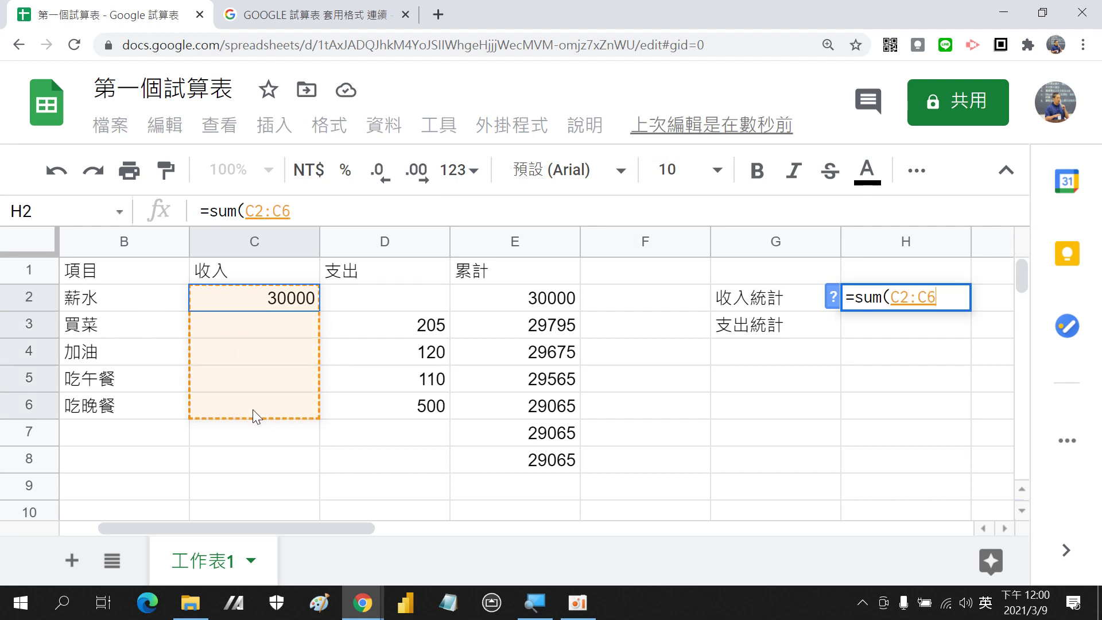
text())
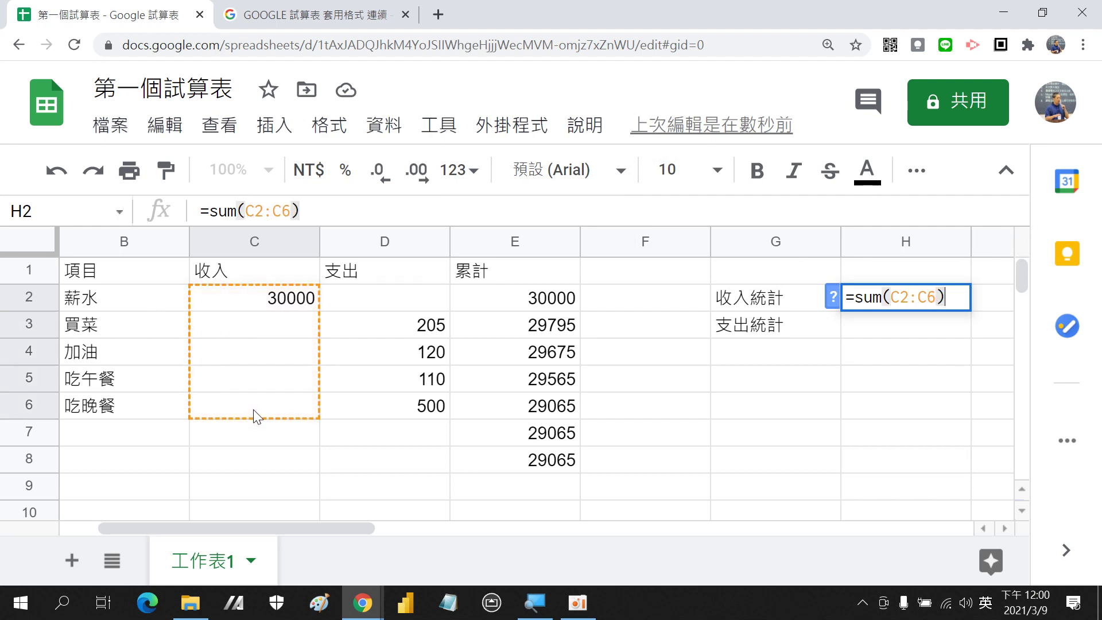
key(Return)
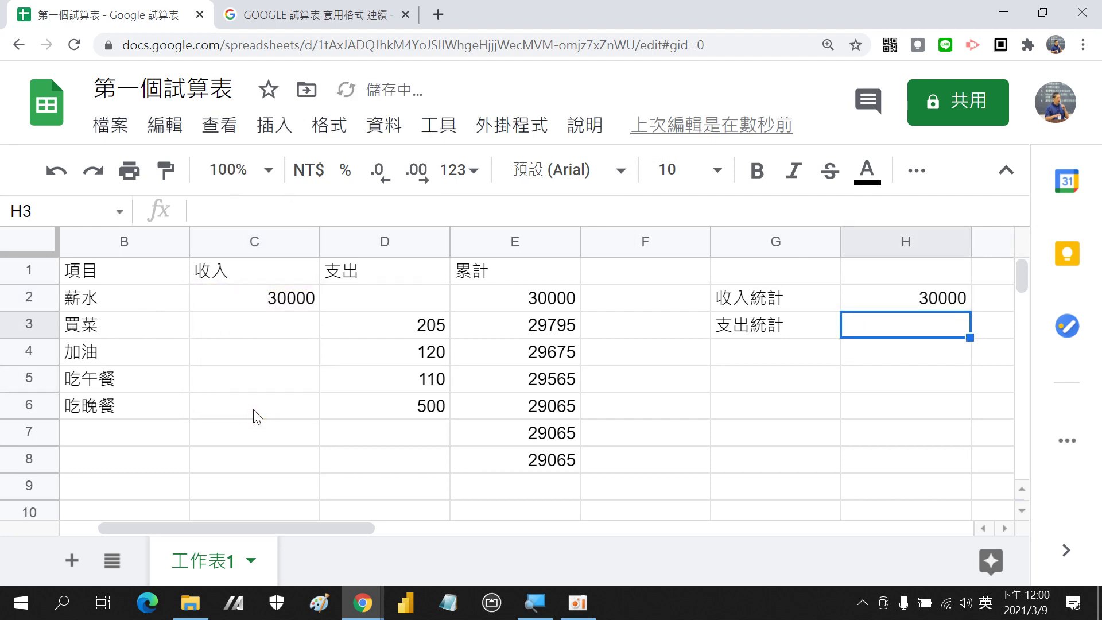
Enter =sum(D2:D6) in H3 for a 935 expense total.
text(=)
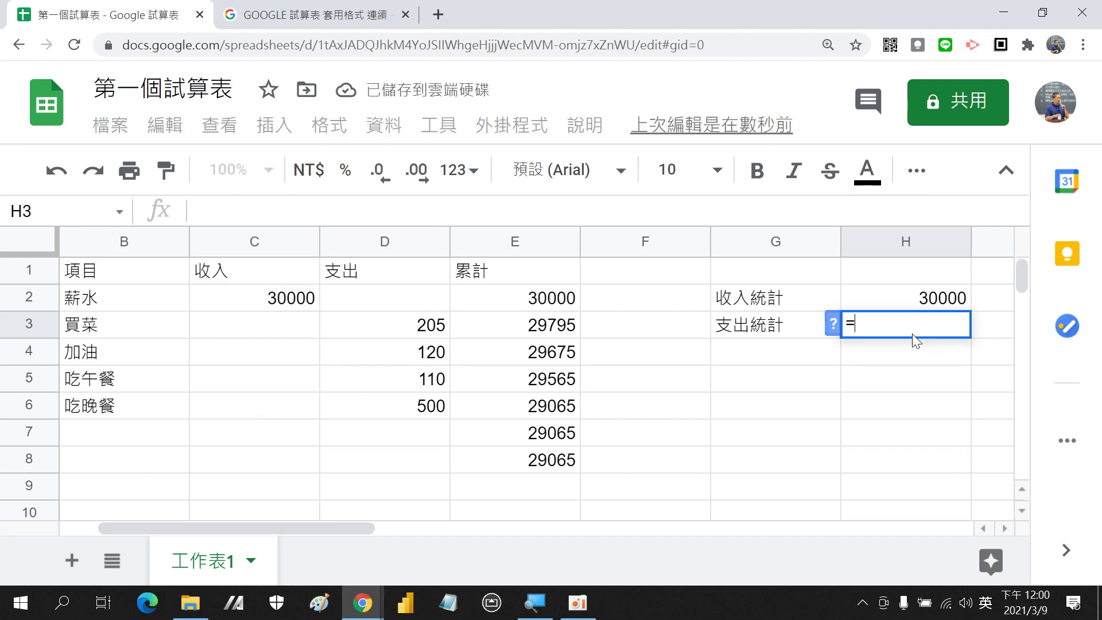
text(sum)
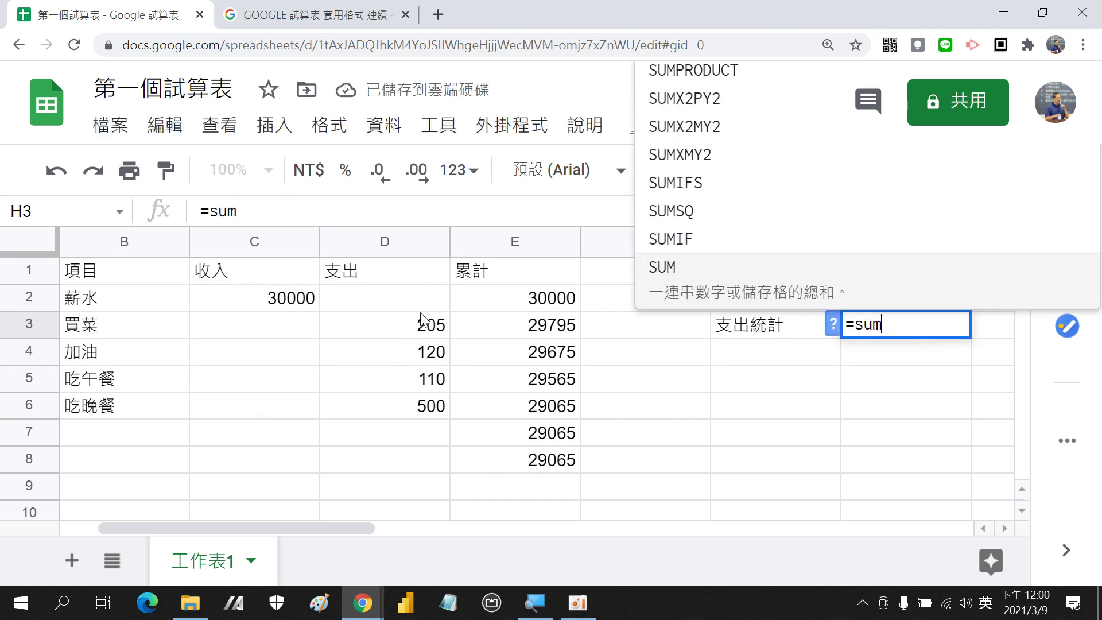
text(()
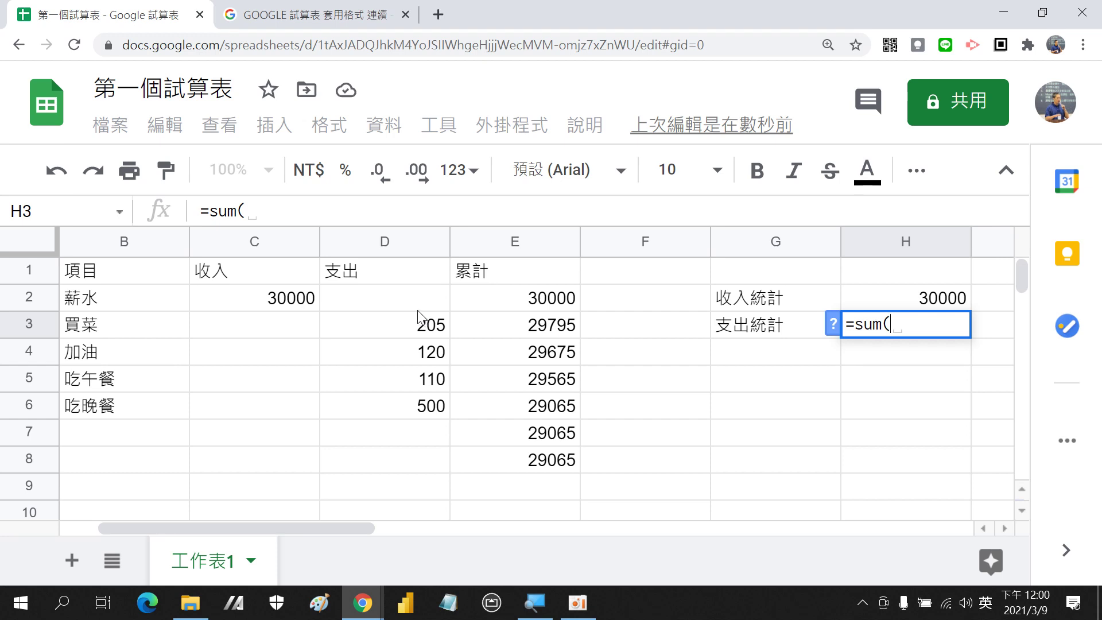
click(375, 296)
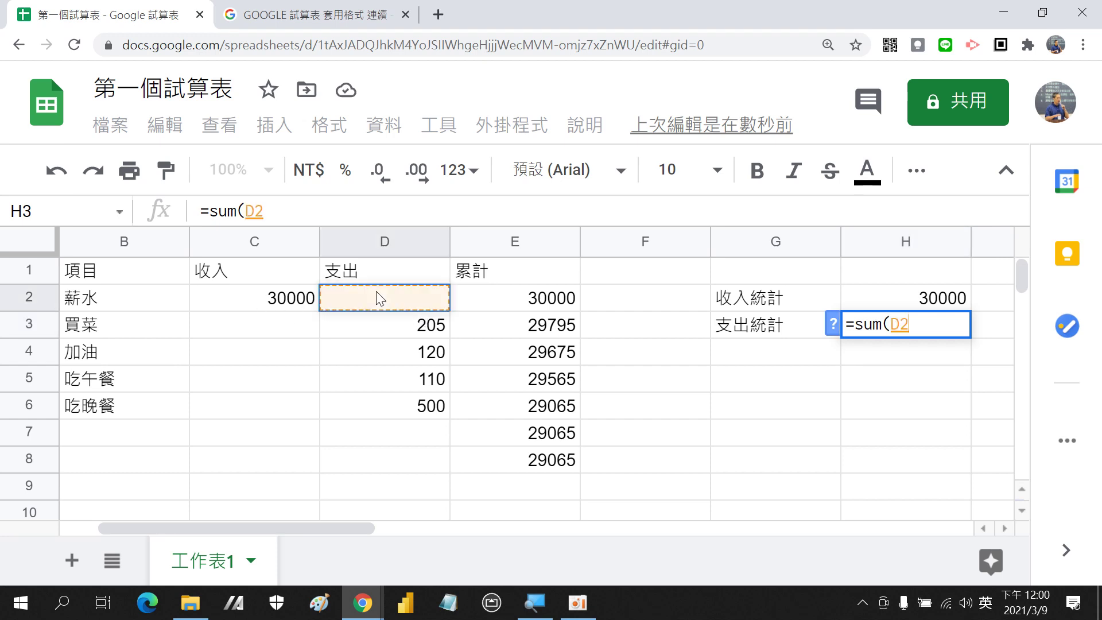
drag(379, 316, 391, 405)
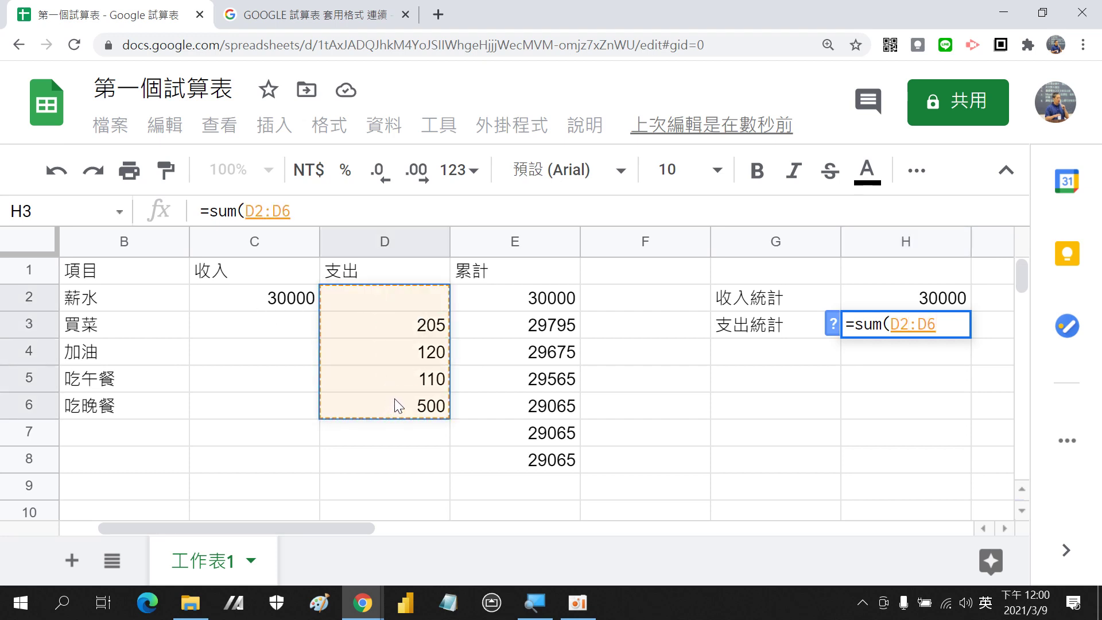
text())
key(Return)
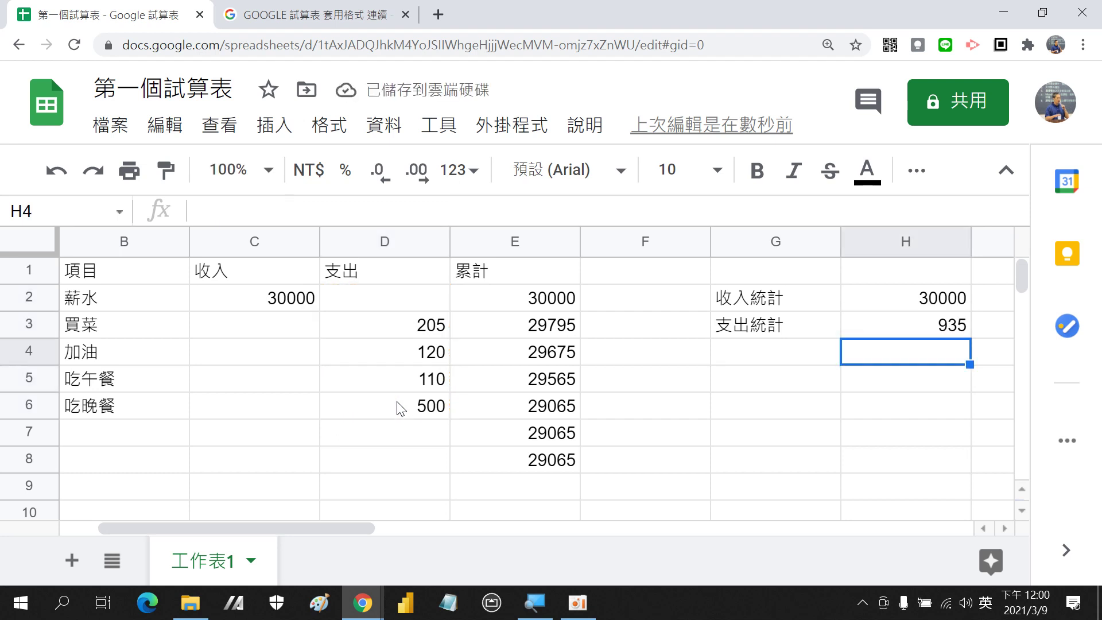
Continue the dates to 2021/3/11 in A7 and enter the item 吃早餐 in B7.
drag(257, 527, 180, 522)
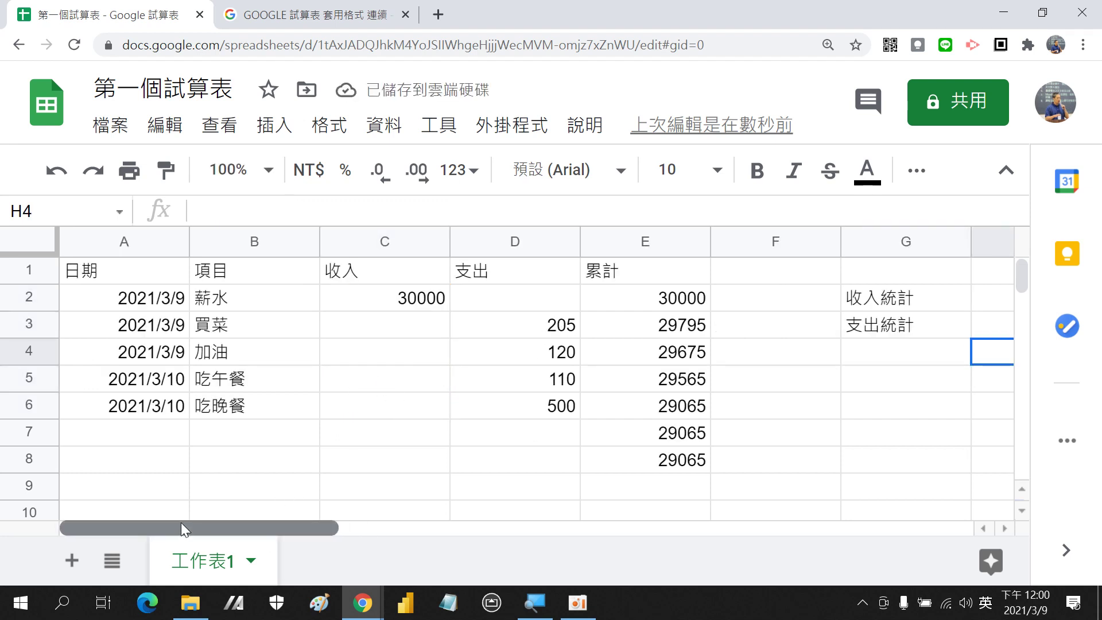
click(182, 406)
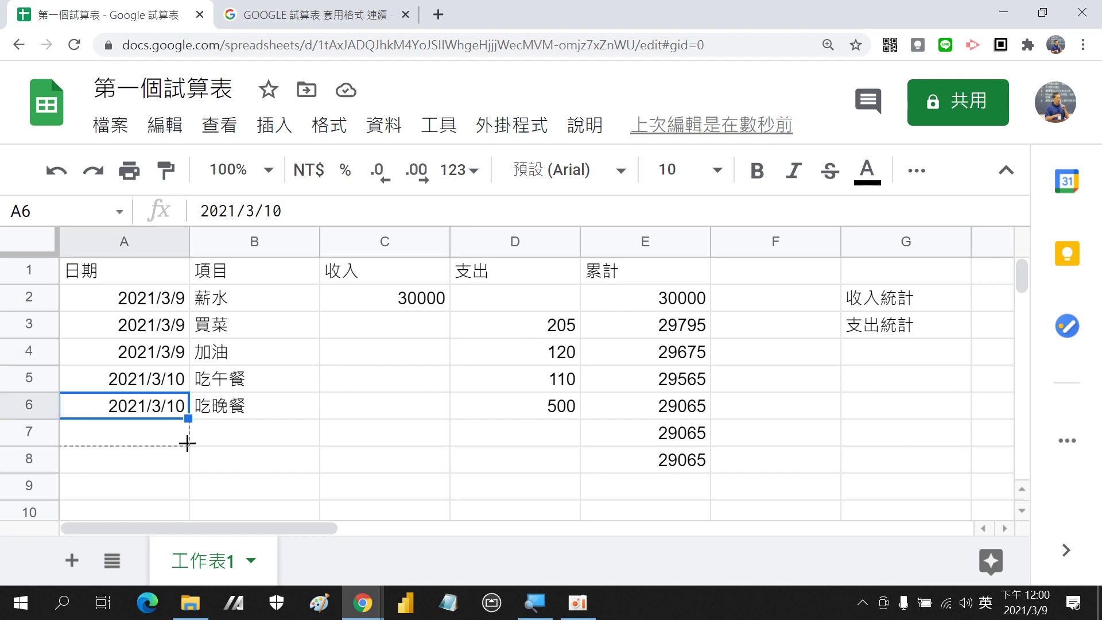
drag(189, 421, 229, 445)
click(239, 435)
text(t)
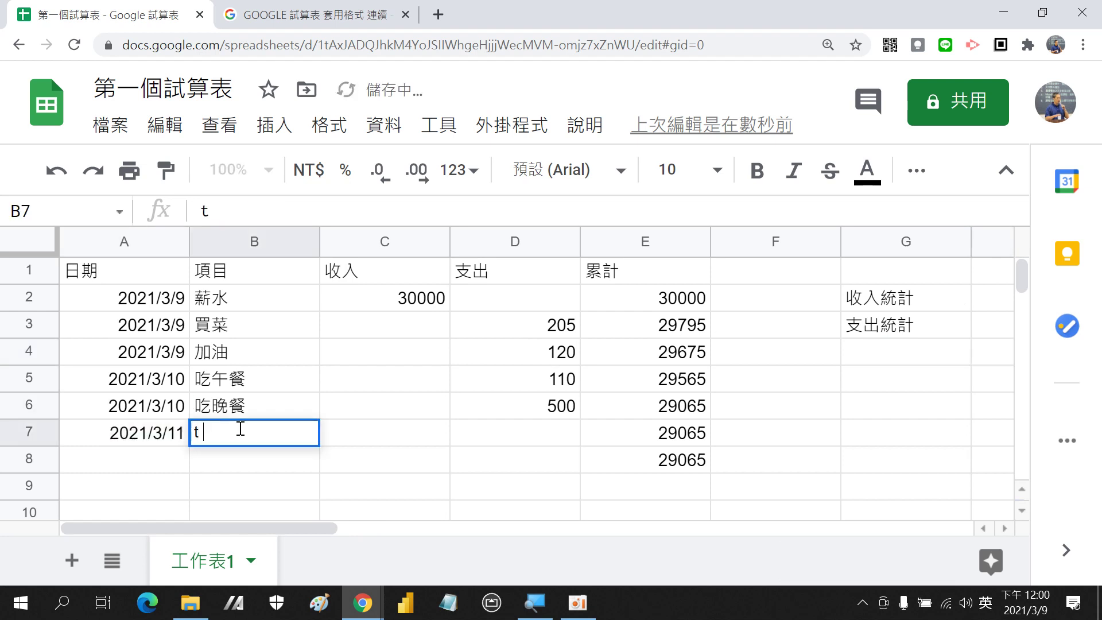
text(吃)
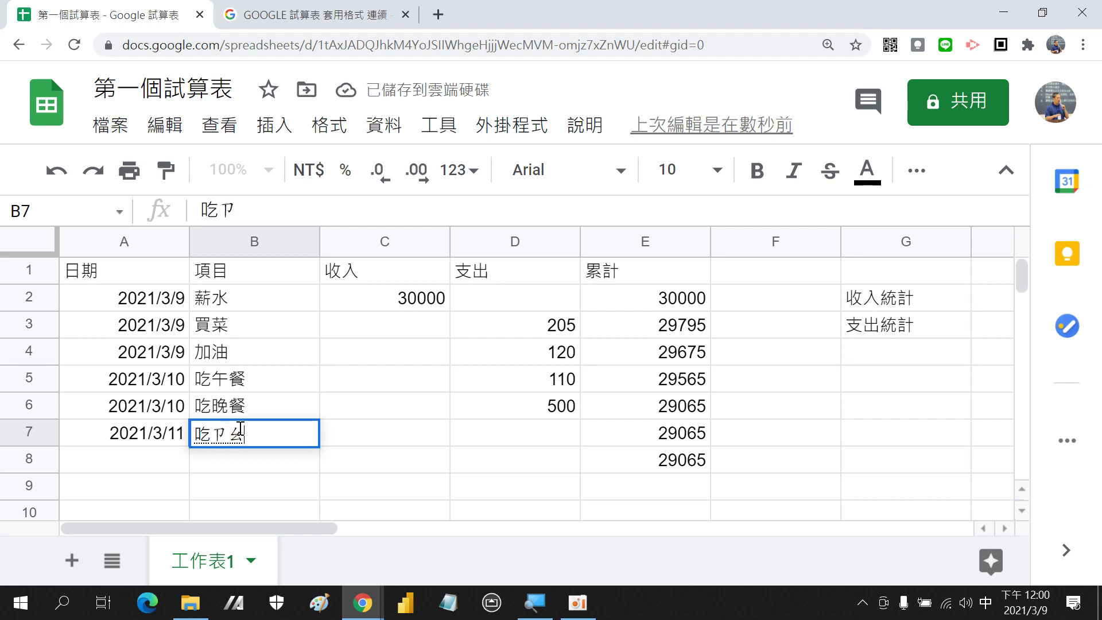
text(早餐)
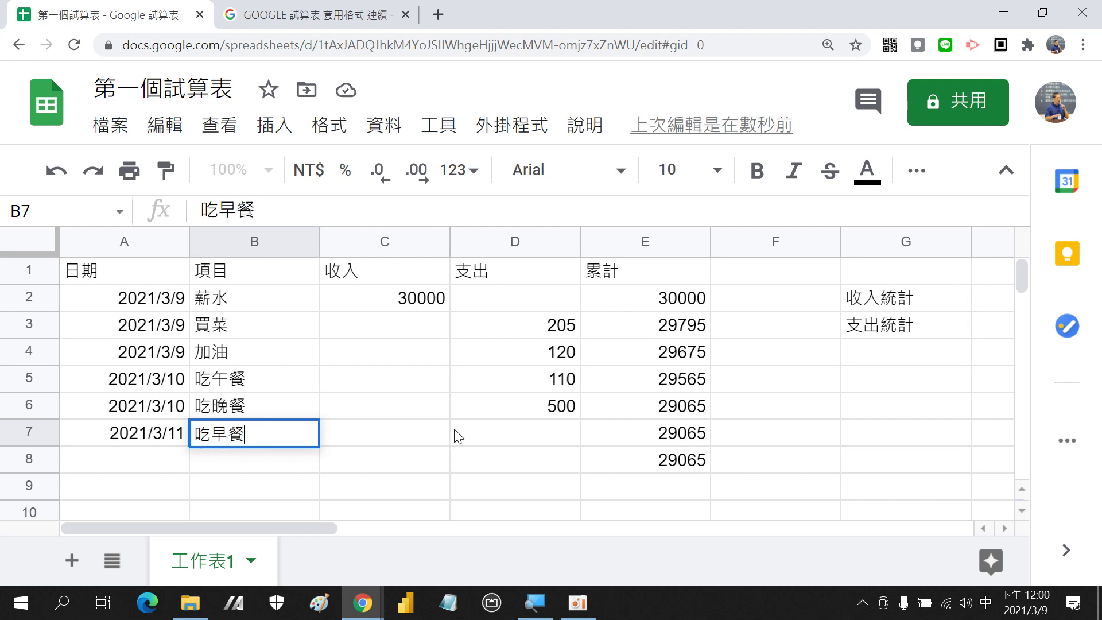
Enter a 123 expense in D7, dropping the 累計 balance to 28942.
click(471, 431)
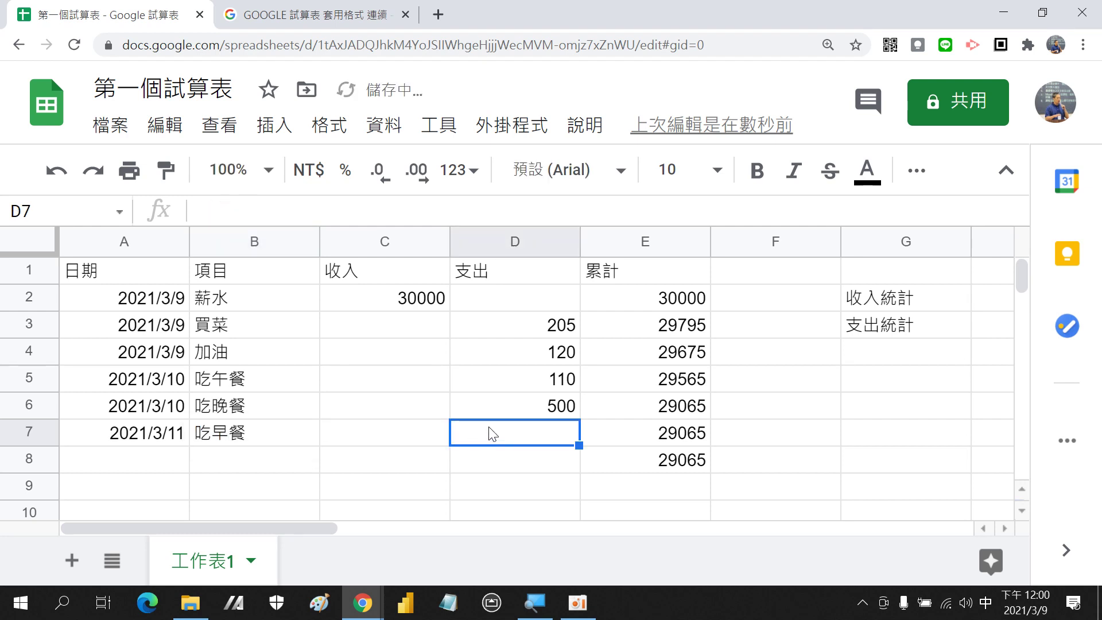
text(ㄉ)
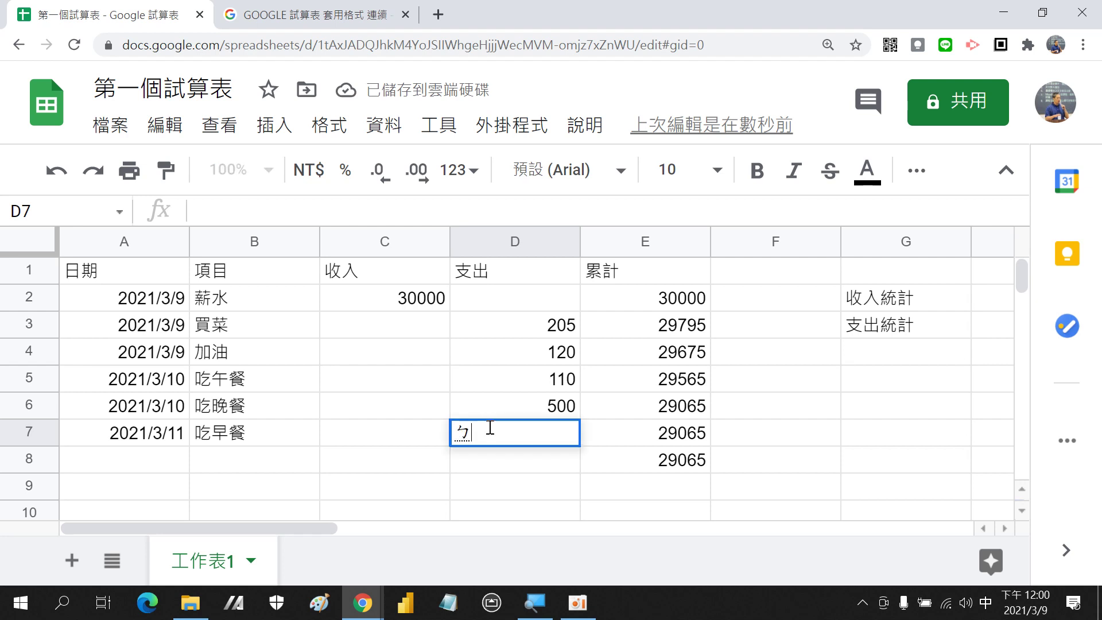
text(ˇ)
key(shift)
text(123)
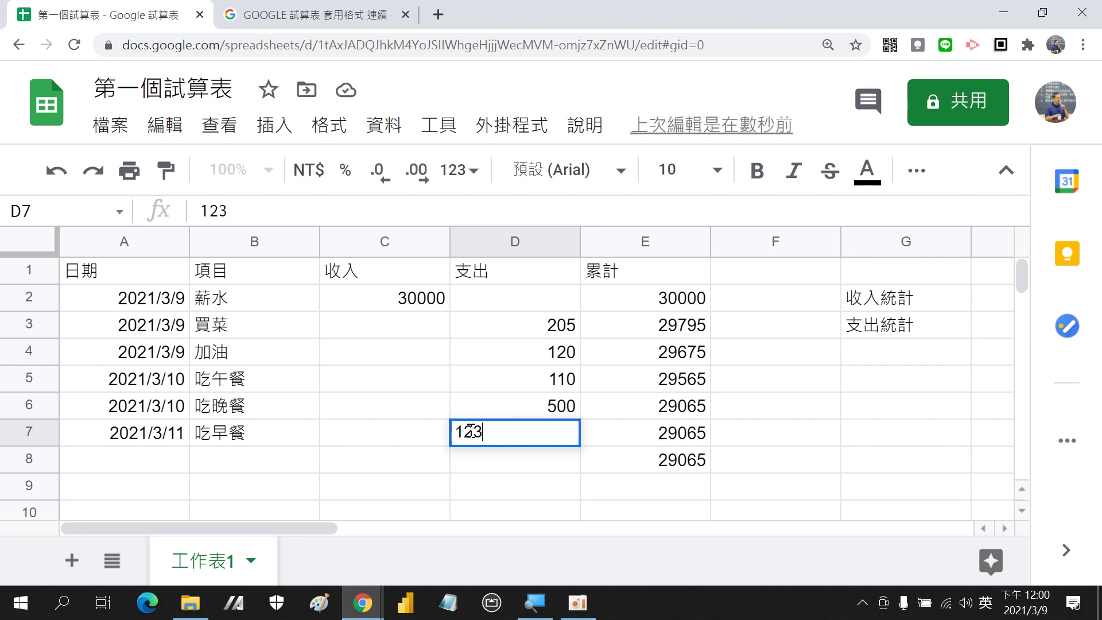
key(Return)
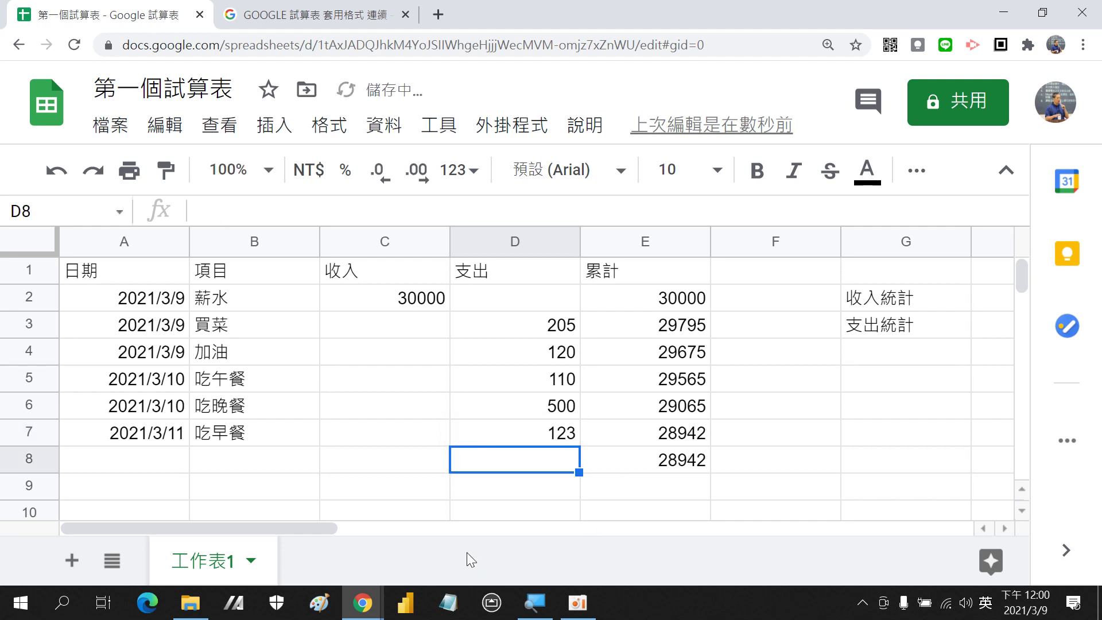
drag(344, 528, 427, 529)
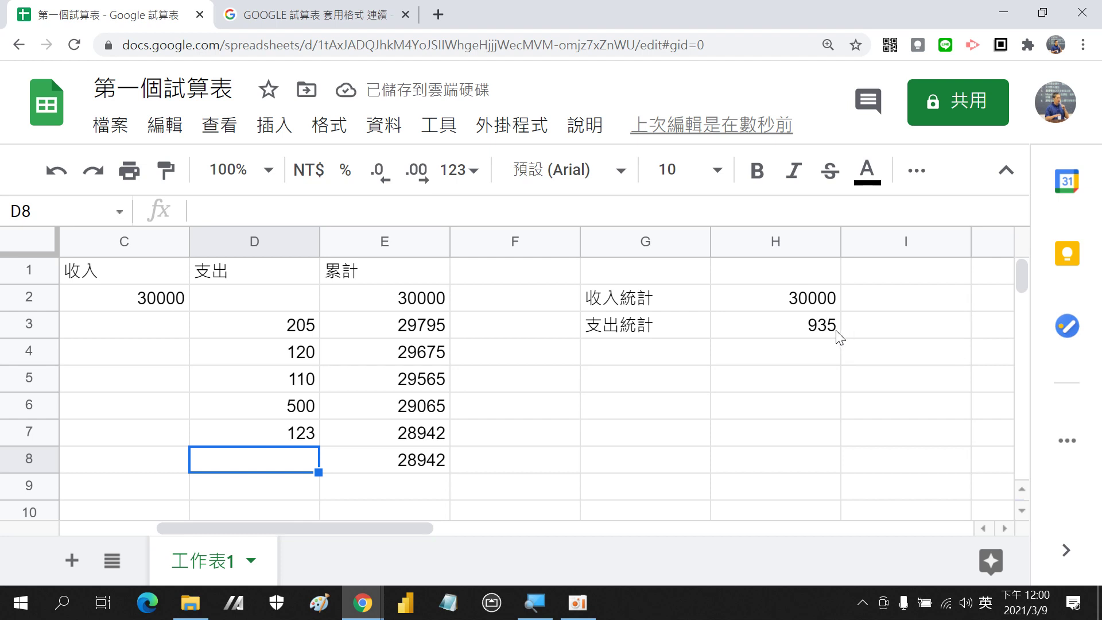
Change H3's formula to =sum(D2:D7) so the expense total becomes 1058.
click(818, 323)
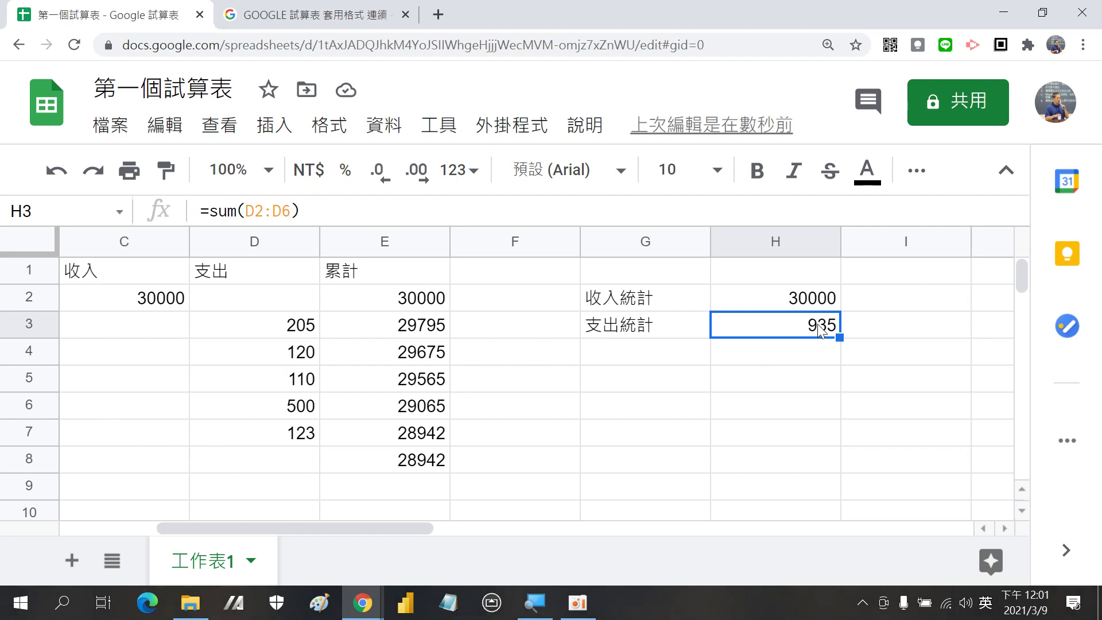
drag(282, 212, 291, 211)
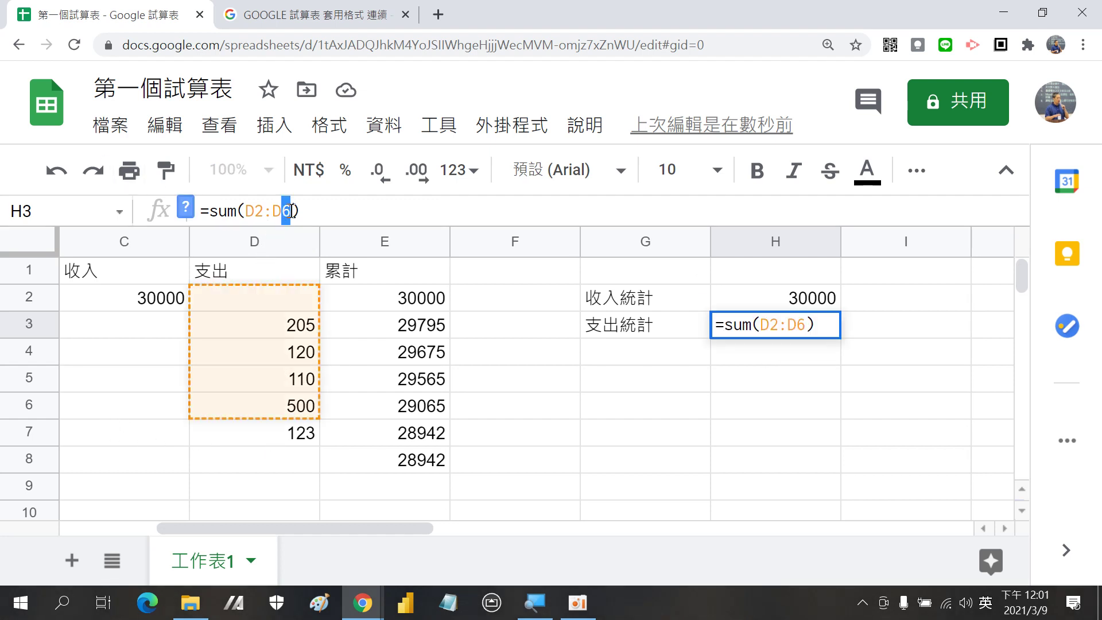
text(7)
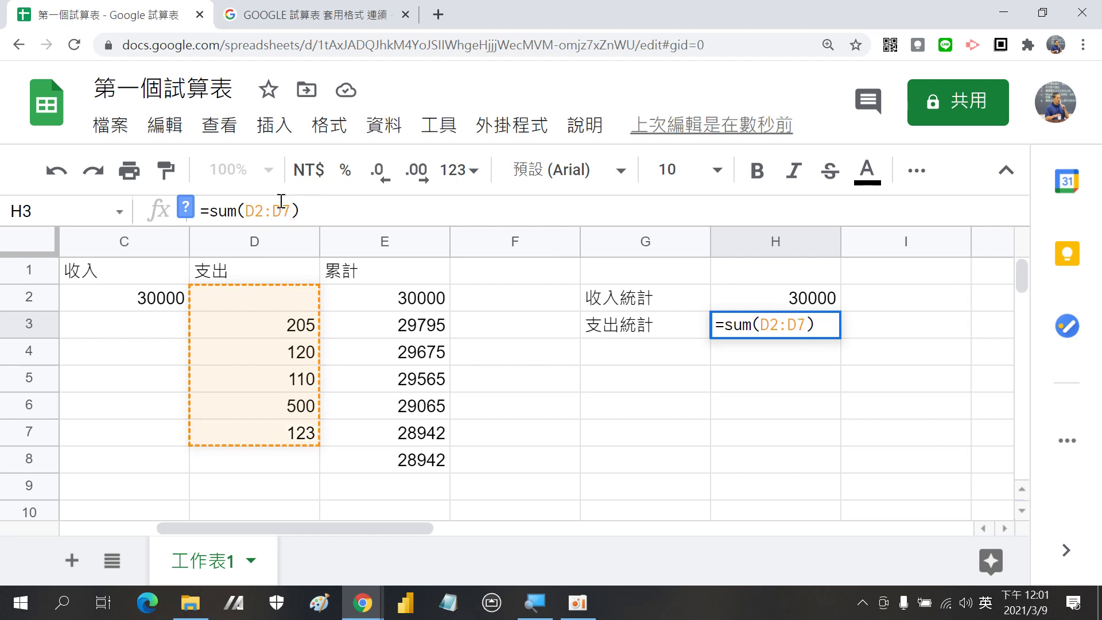
key(Return)
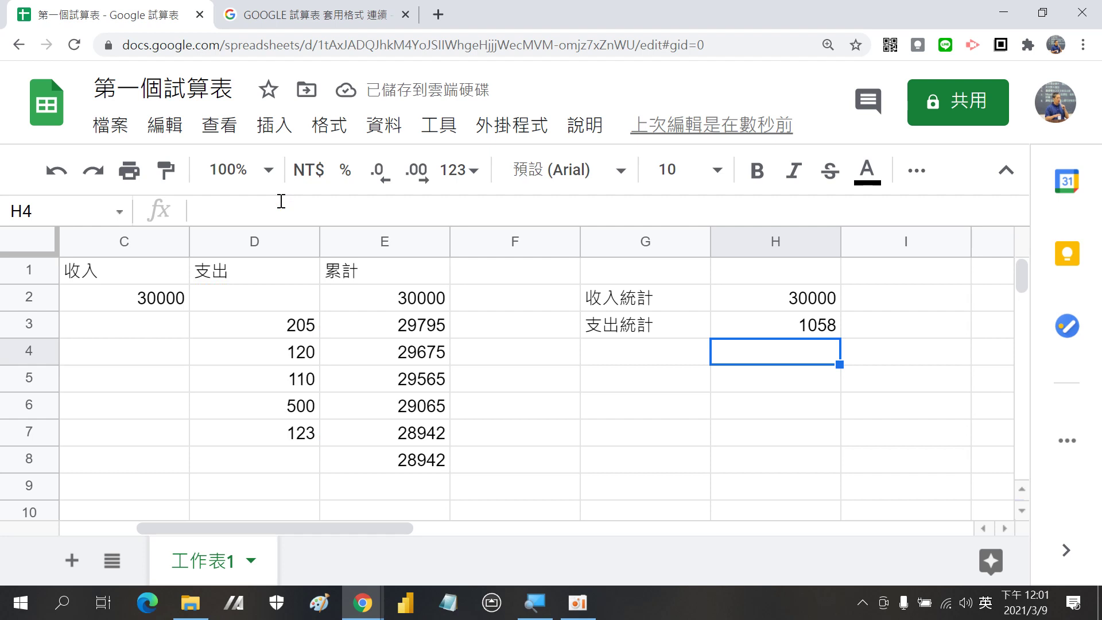
Zoom the browser page out from 150% to 125% to show more of the ledger.
drag(360, 529, 292, 528)
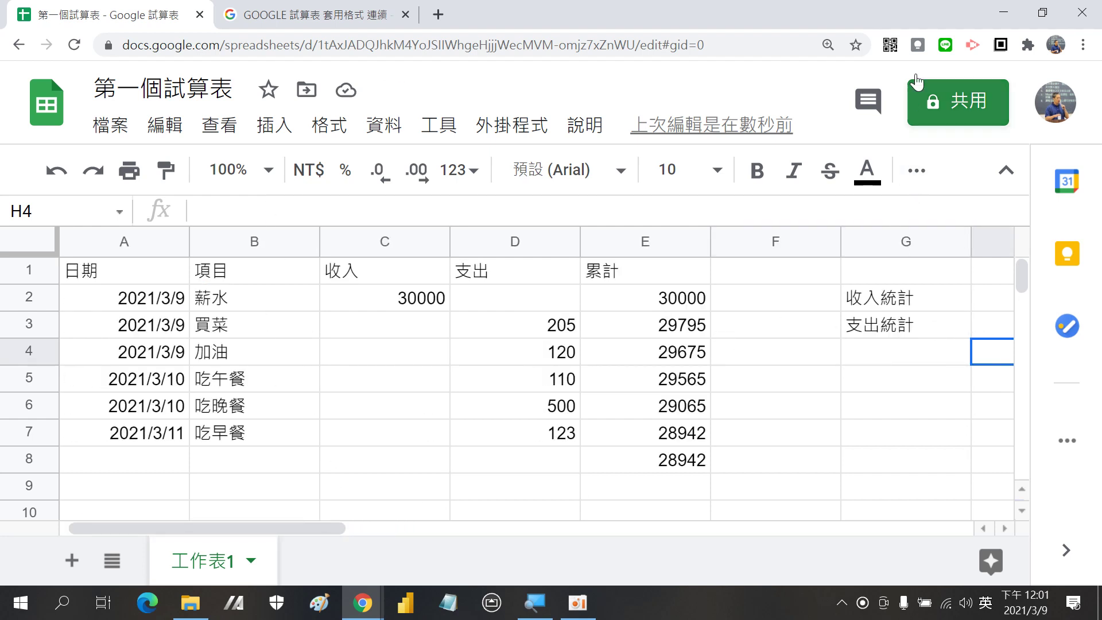
click(826, 44)
click(753, 76)
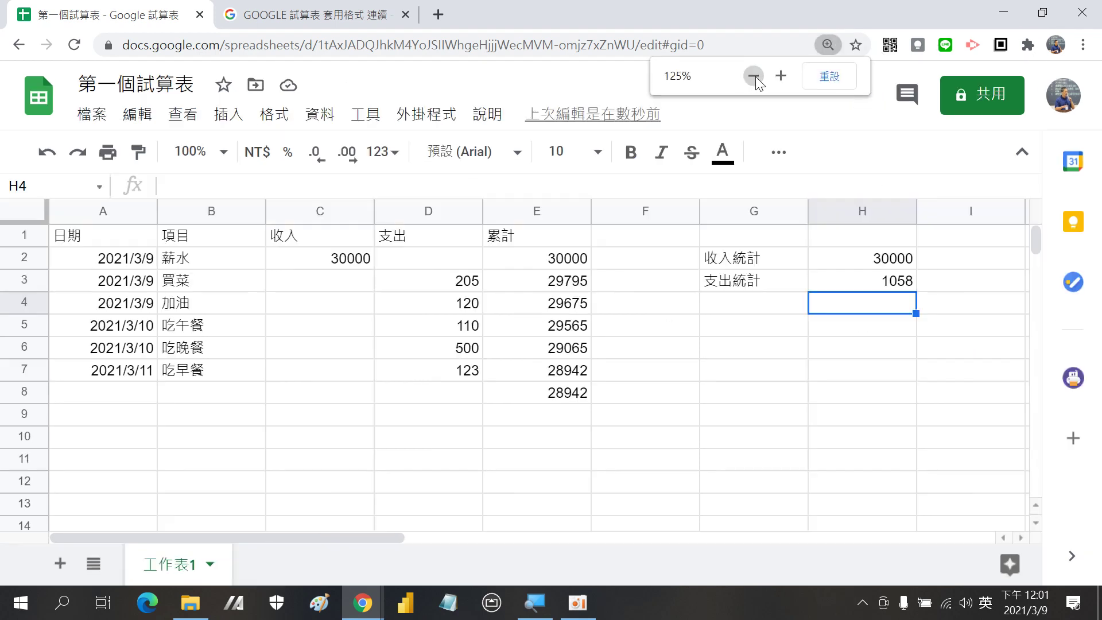
click(887, 344)
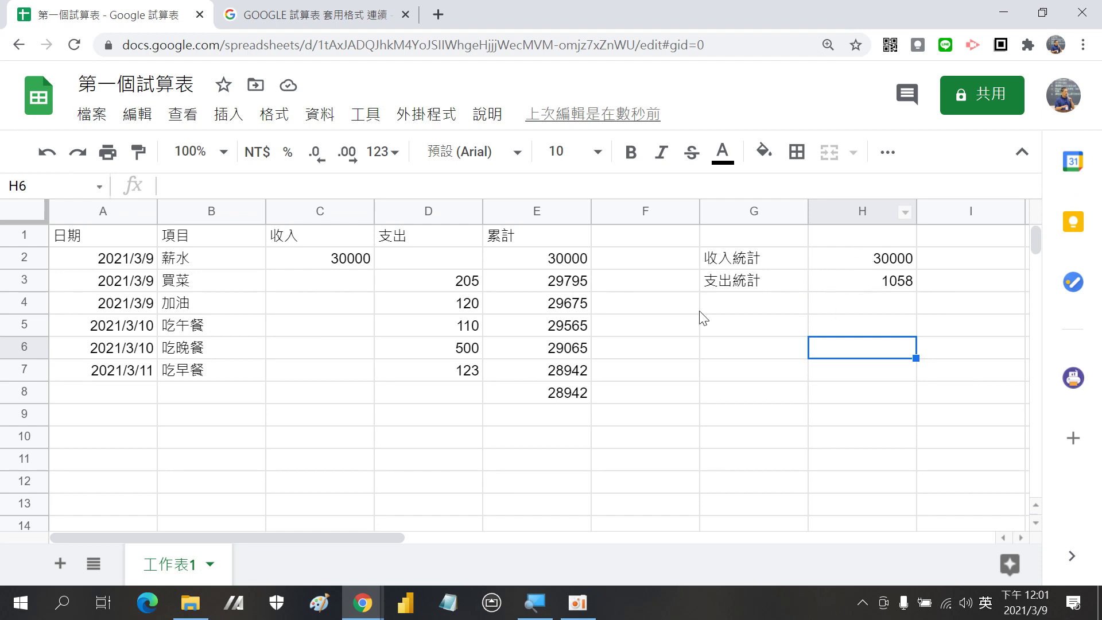
Change the H2 income total from C2:C6 to =sum(C:C).
click(873, 264)
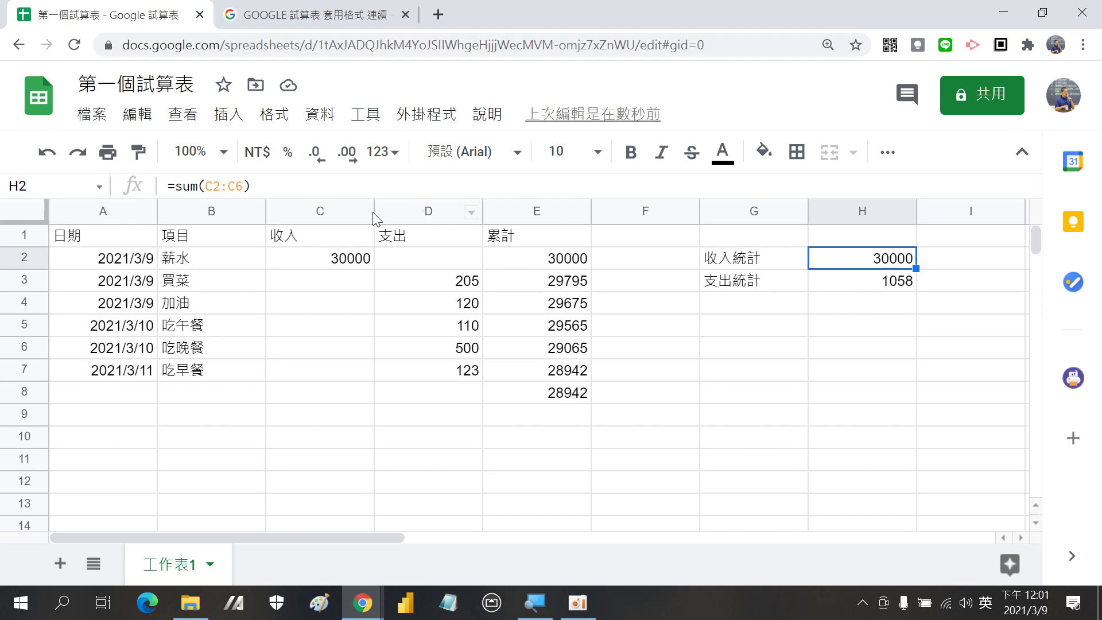
click(283, 186)
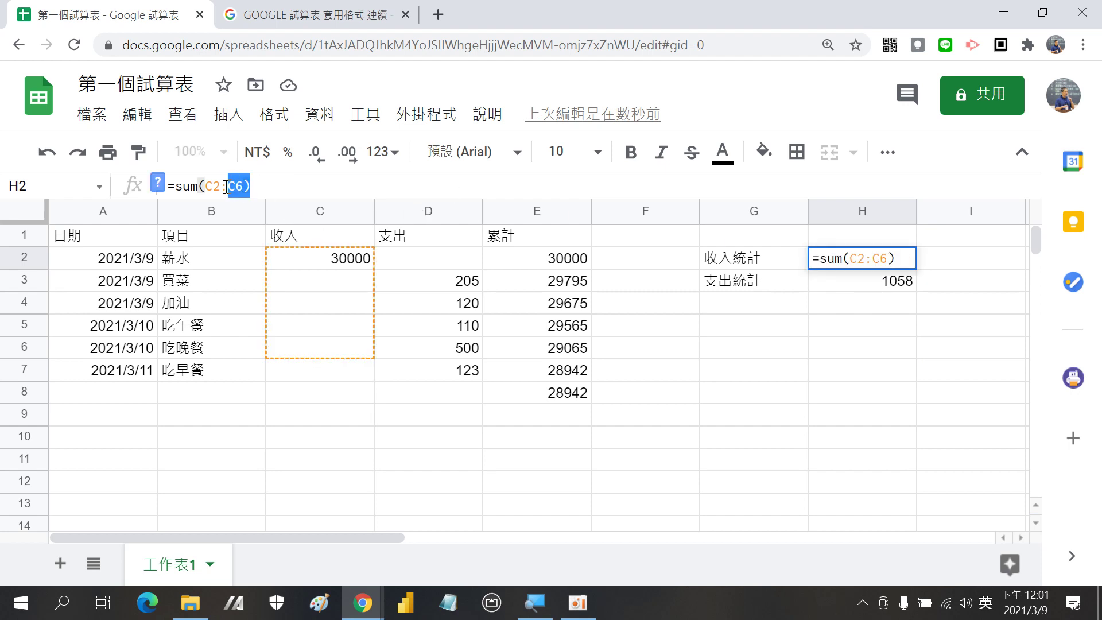
drag(263, 183, 202, 186)
key(BackSpace)
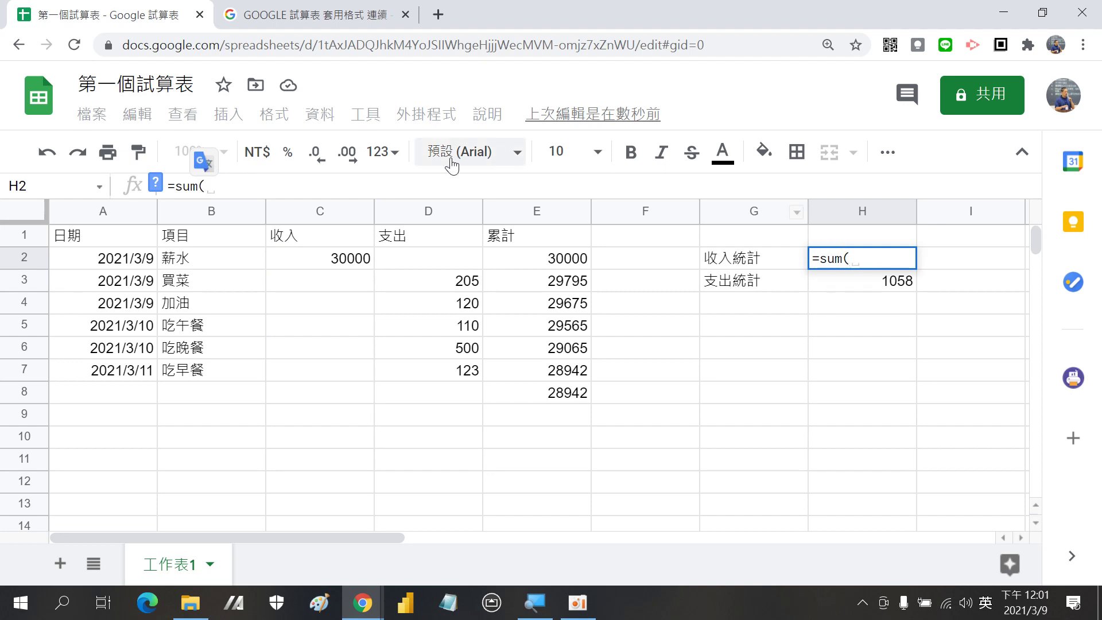
click(323, 217)
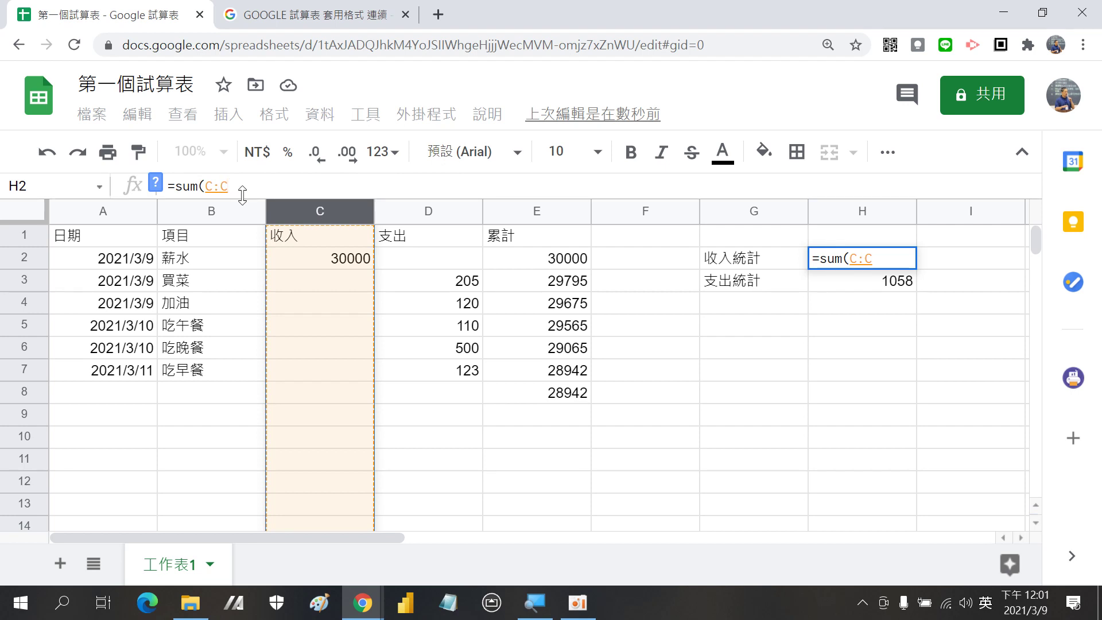
text())
key(Return)
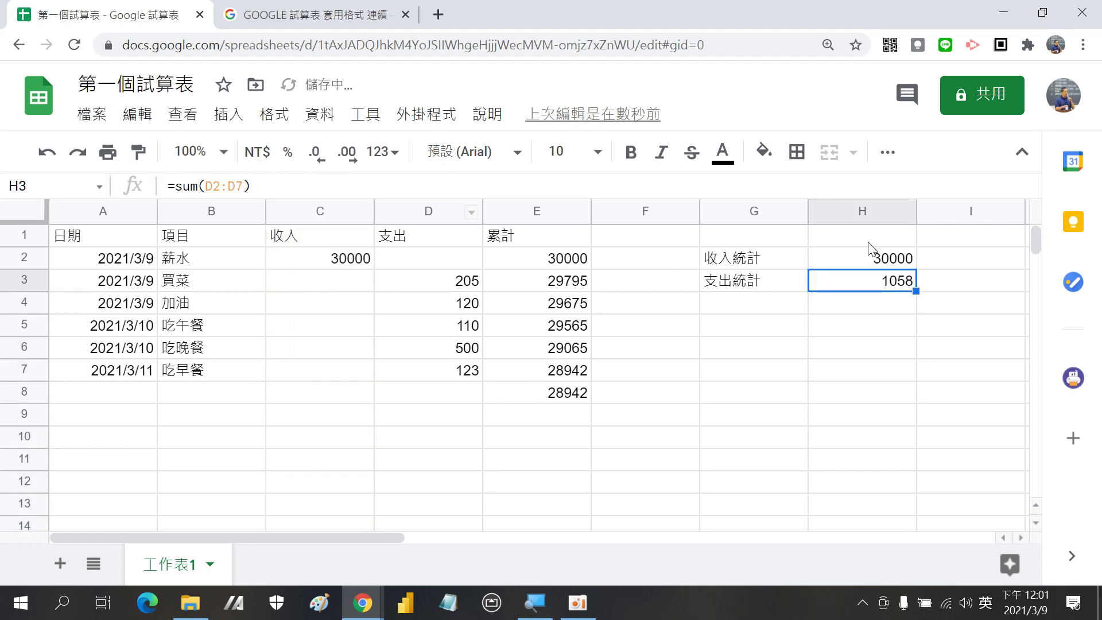
Replace the H3 expense total with =sum(D:D).
key(Delete)
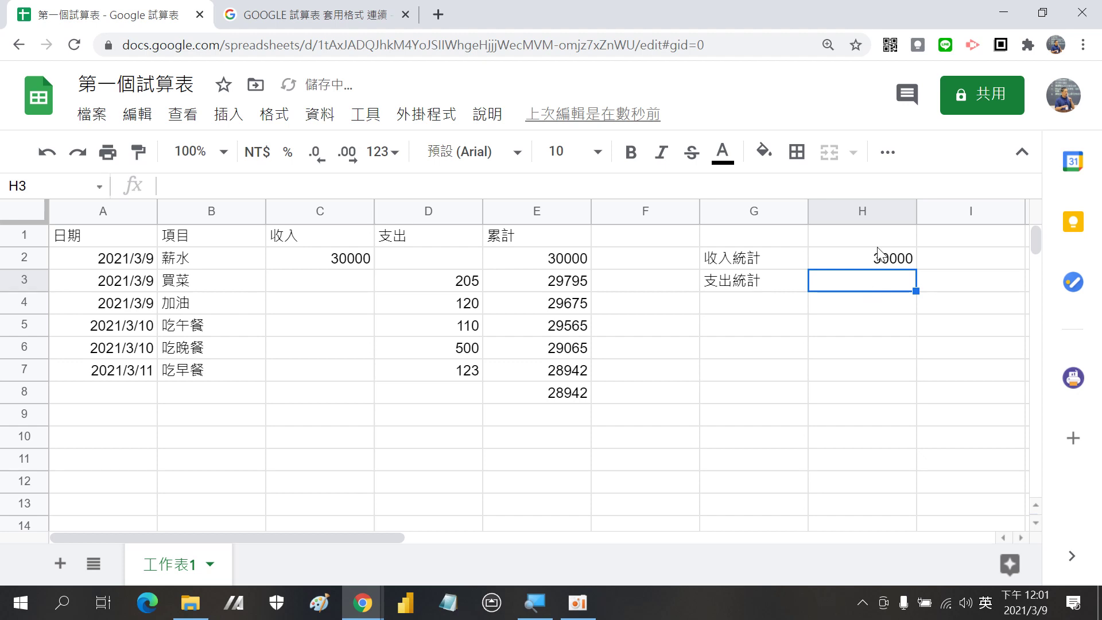
text(=s)
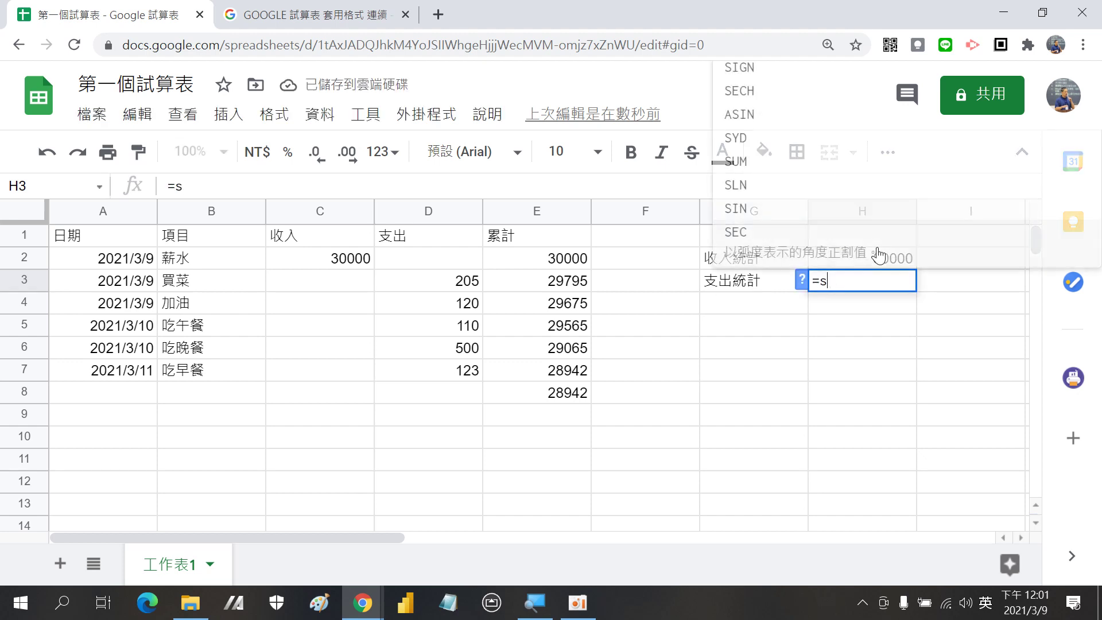
text(um()
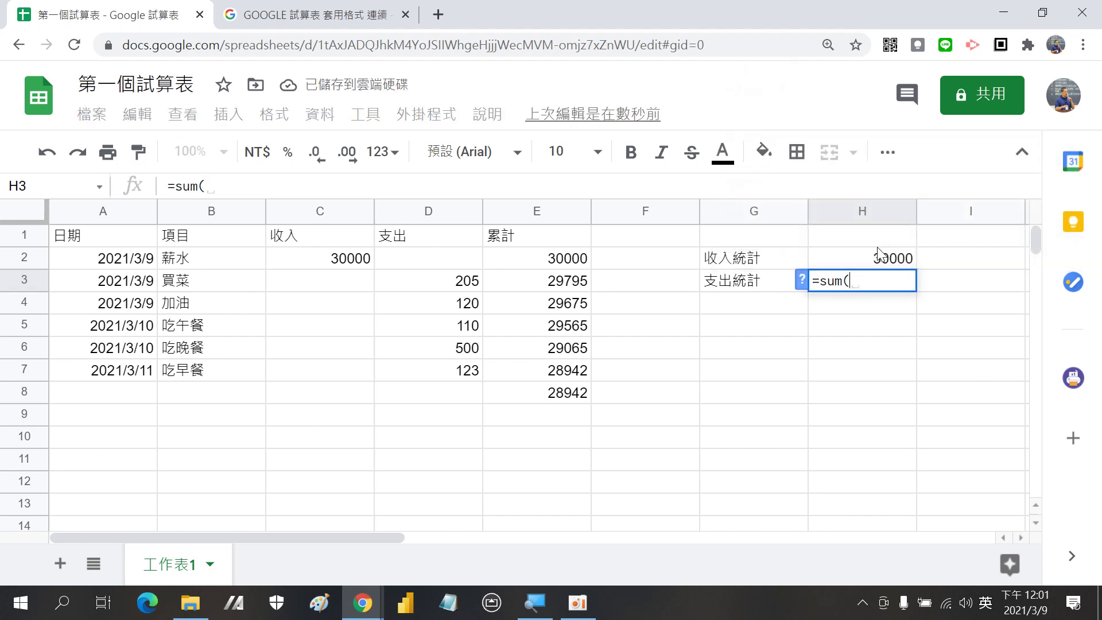
click(443, 214)
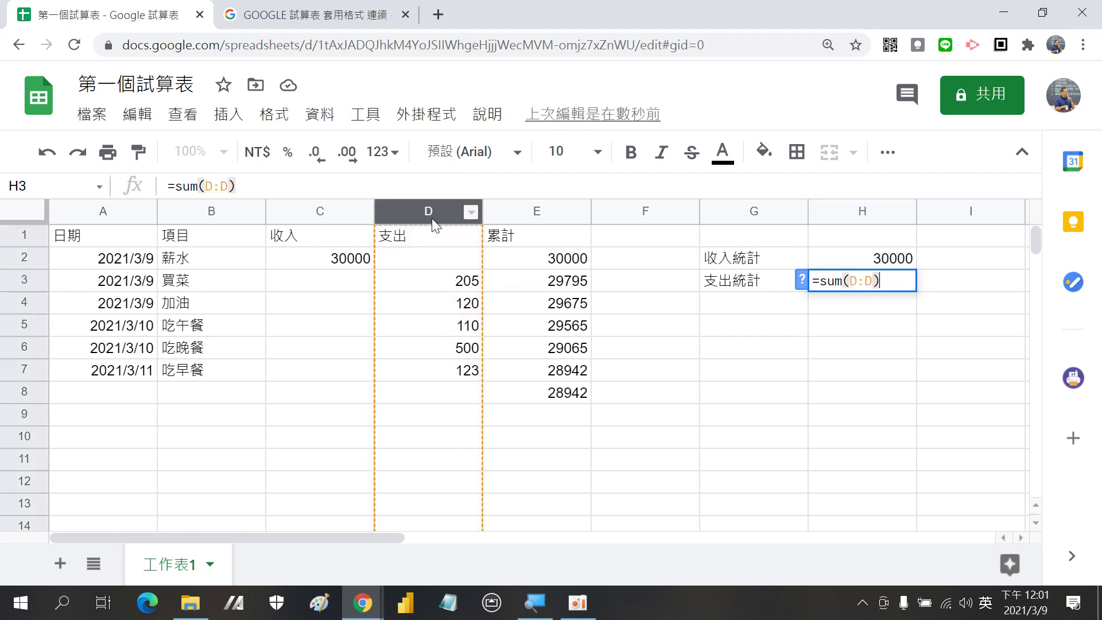
key(Return)
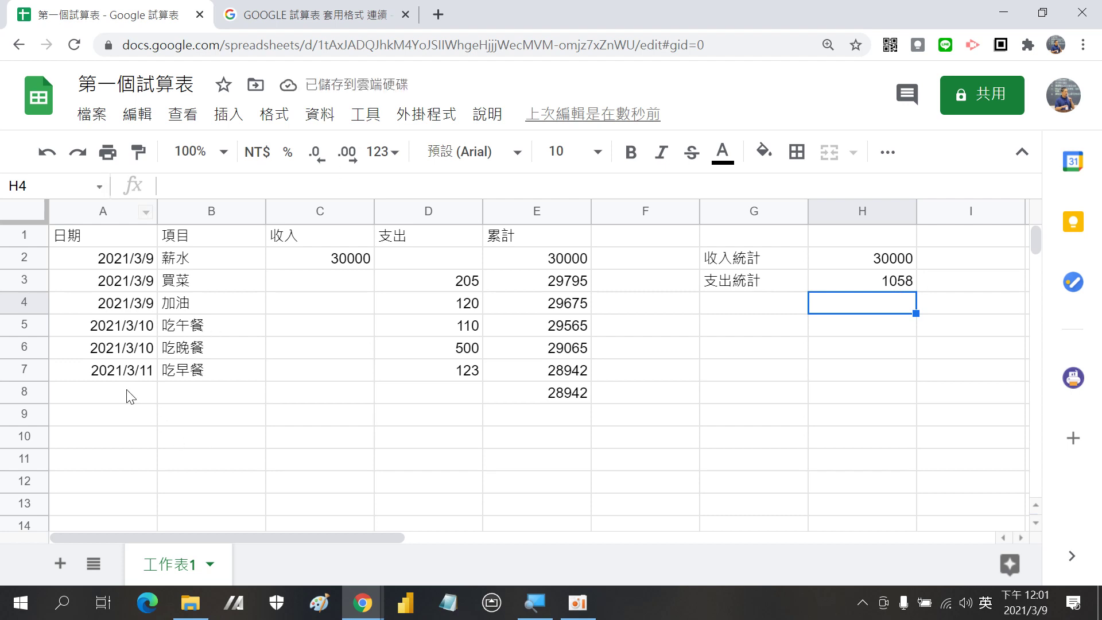
Copy the date 2021/3/11 from A7 down into A8.
click(127, 374)
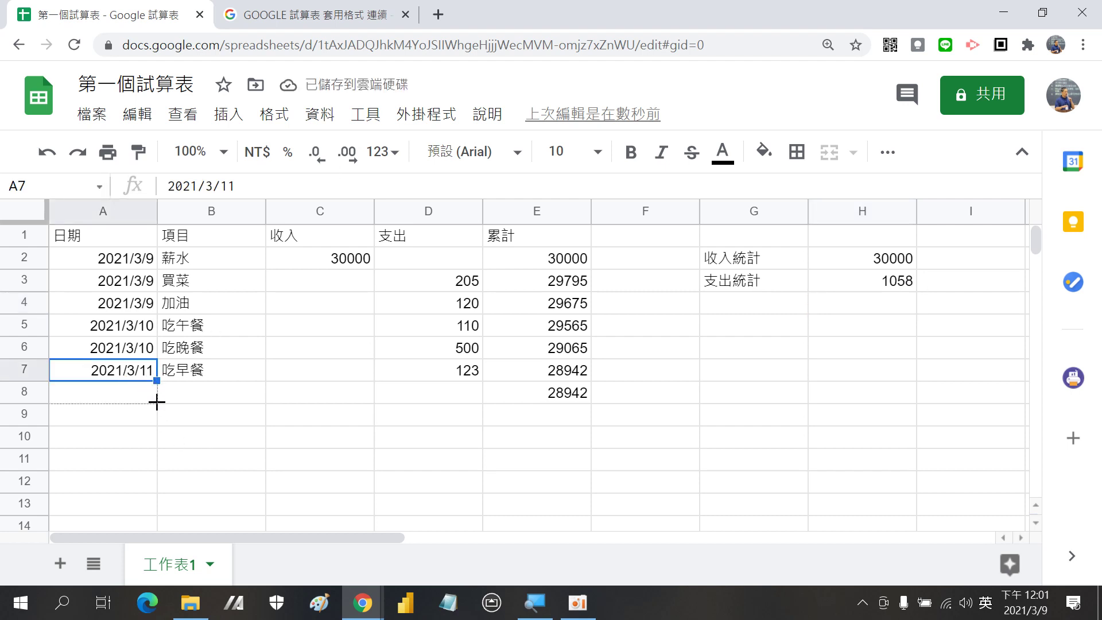
drag(156, 380, 155, 402)
click(148, 379)
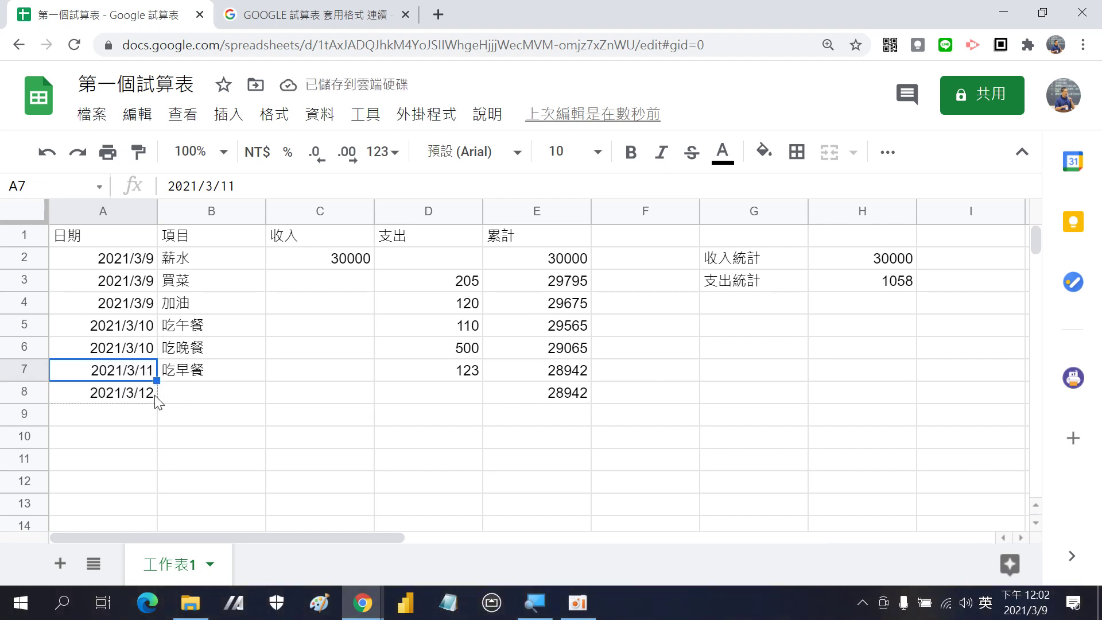
drag(155, 381, 153, 402)
Enter the item 吃中餐 in B8.
click(191, 392)
text(t)
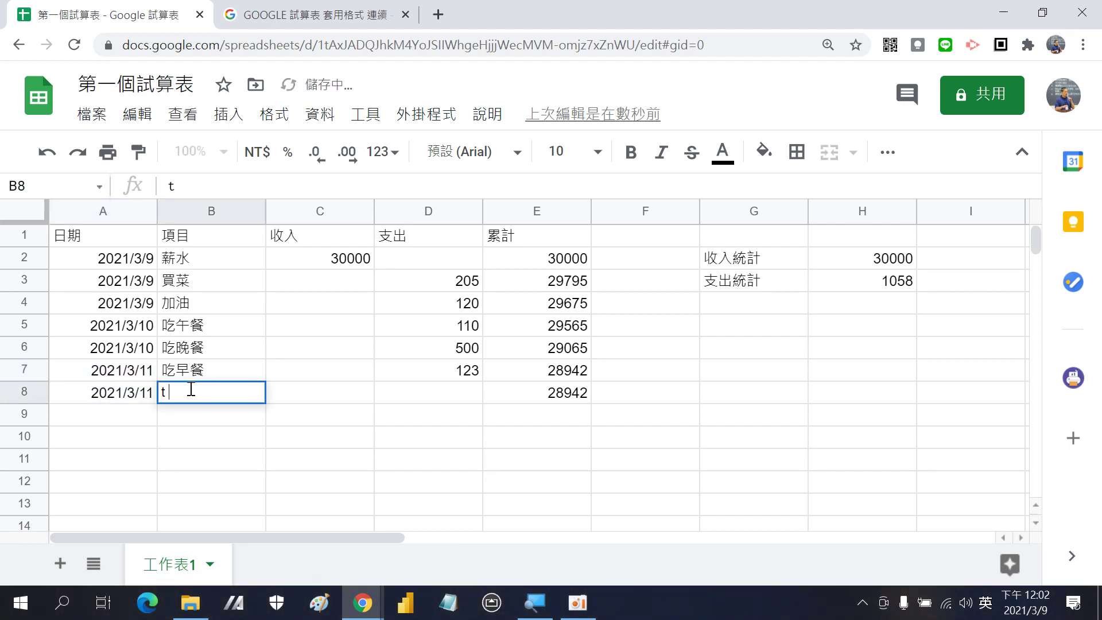
key(BackSpace)
text(吃出)
text(中)
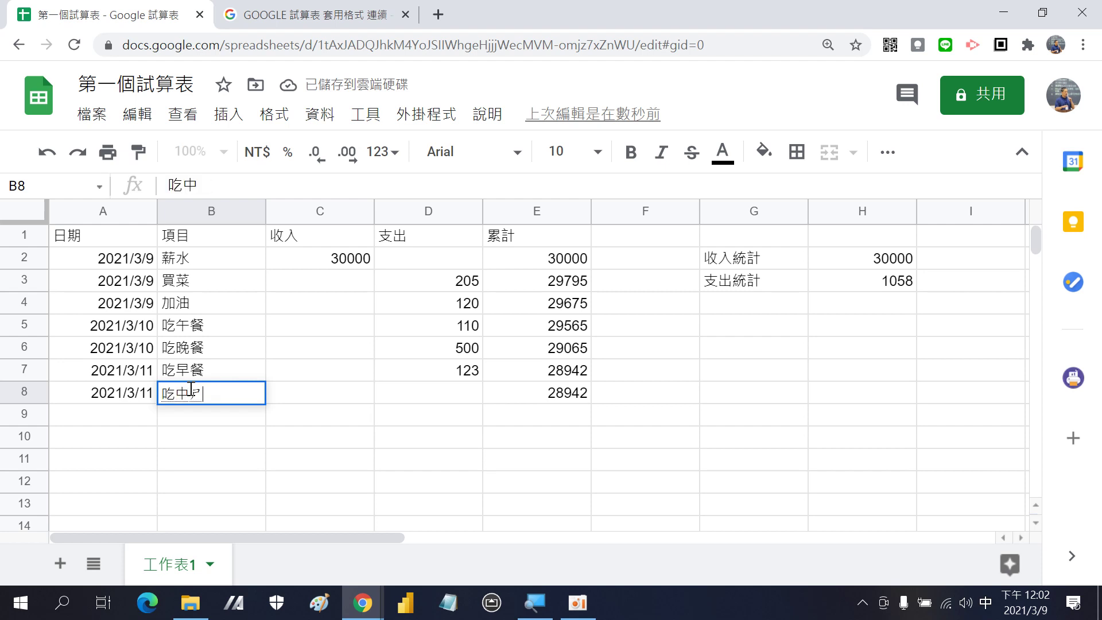
text(山)
key(BackSpace)
text(餐)
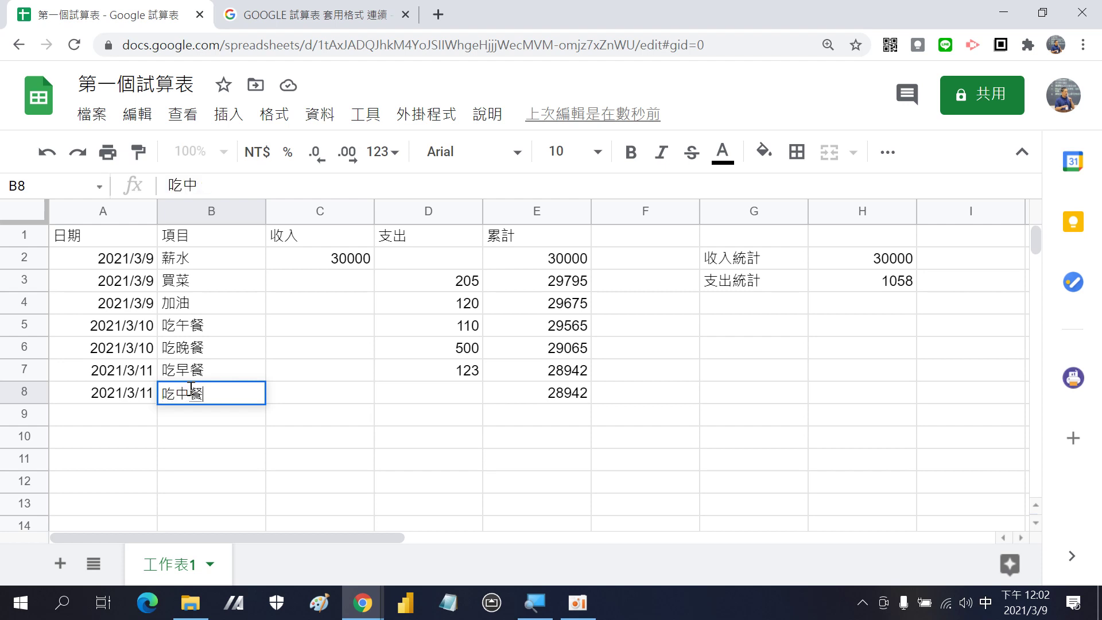
key(Return)
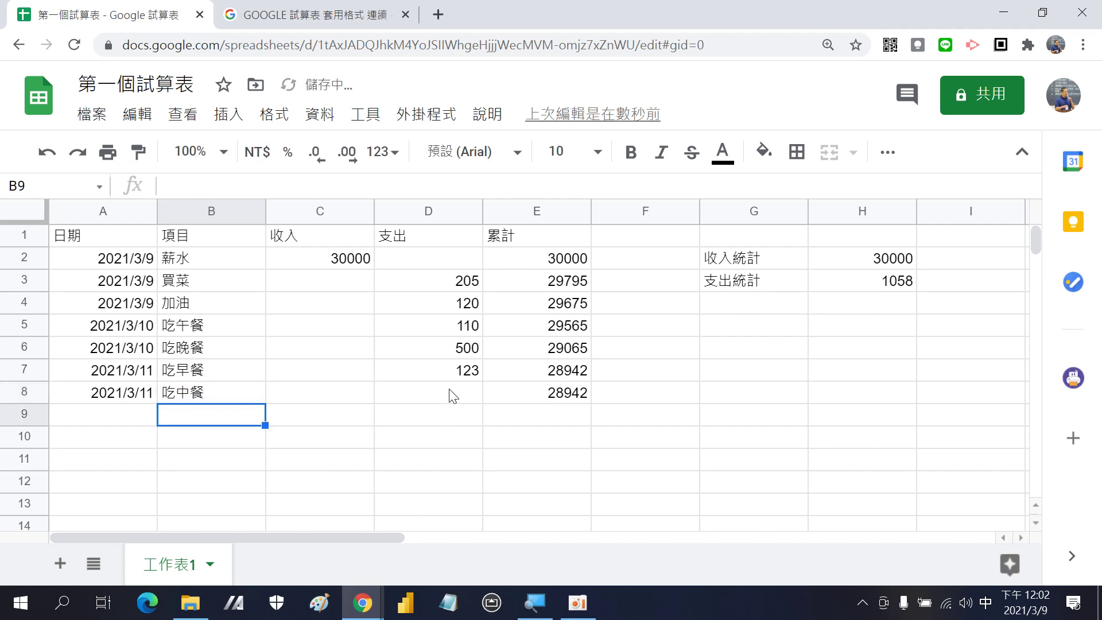
Enter the 1055 expense in D8.
click(451, 392)
text(1)
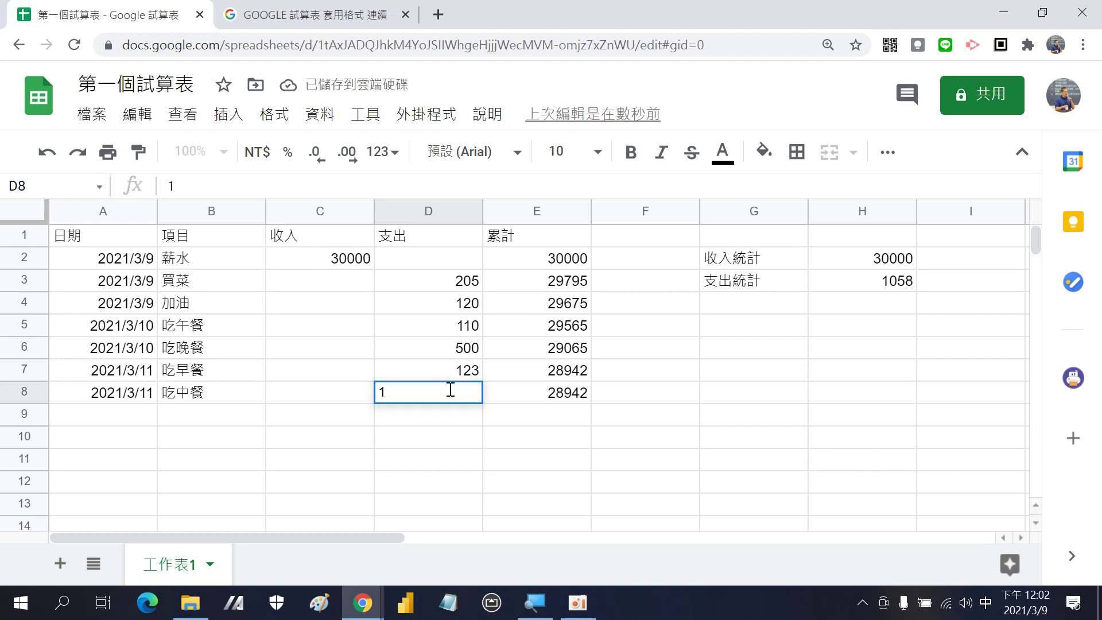
text(0556)
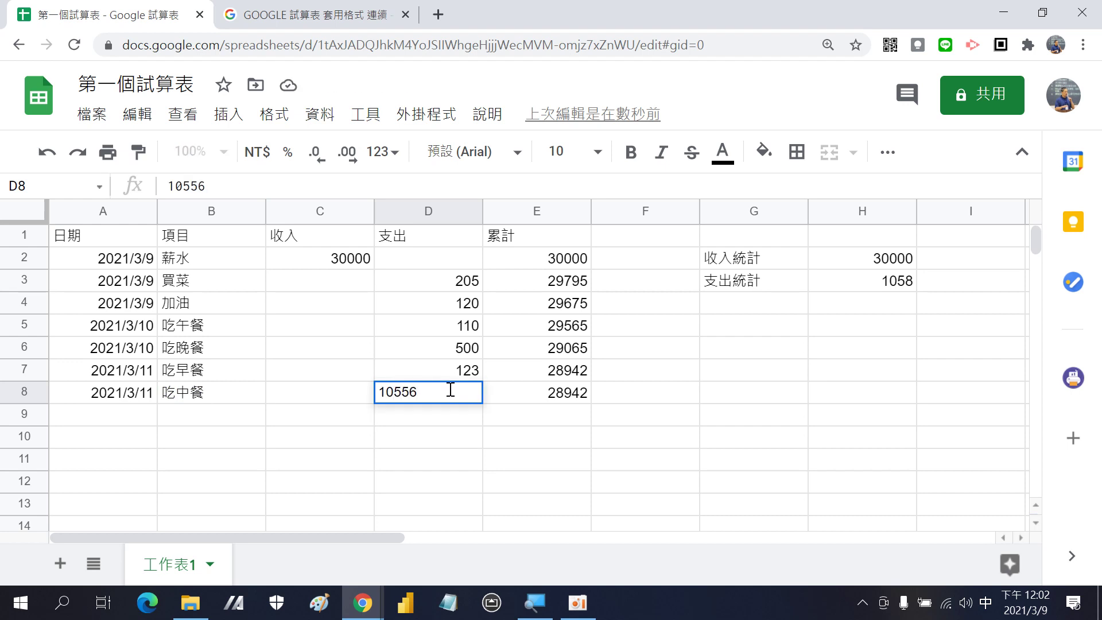
key(BackSpace)
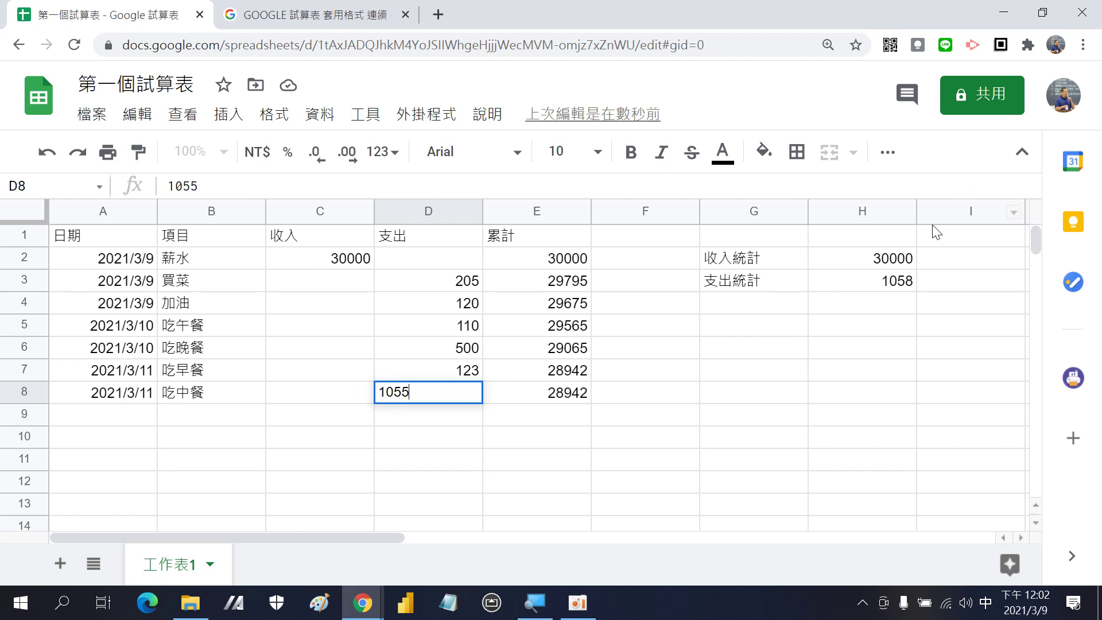
key(Return)
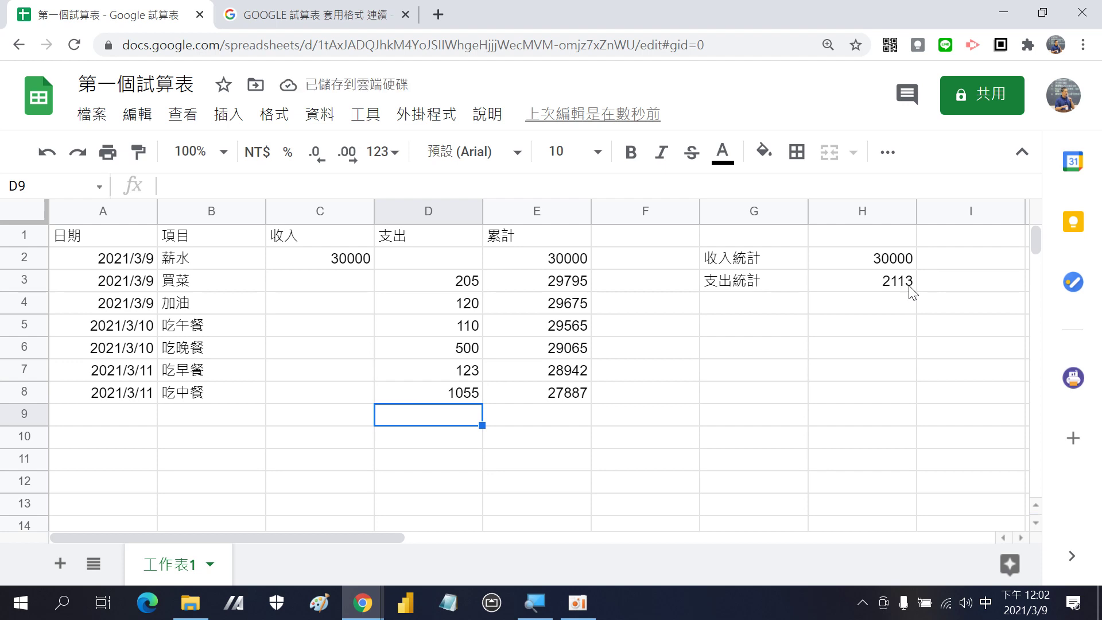
click(909, 288)
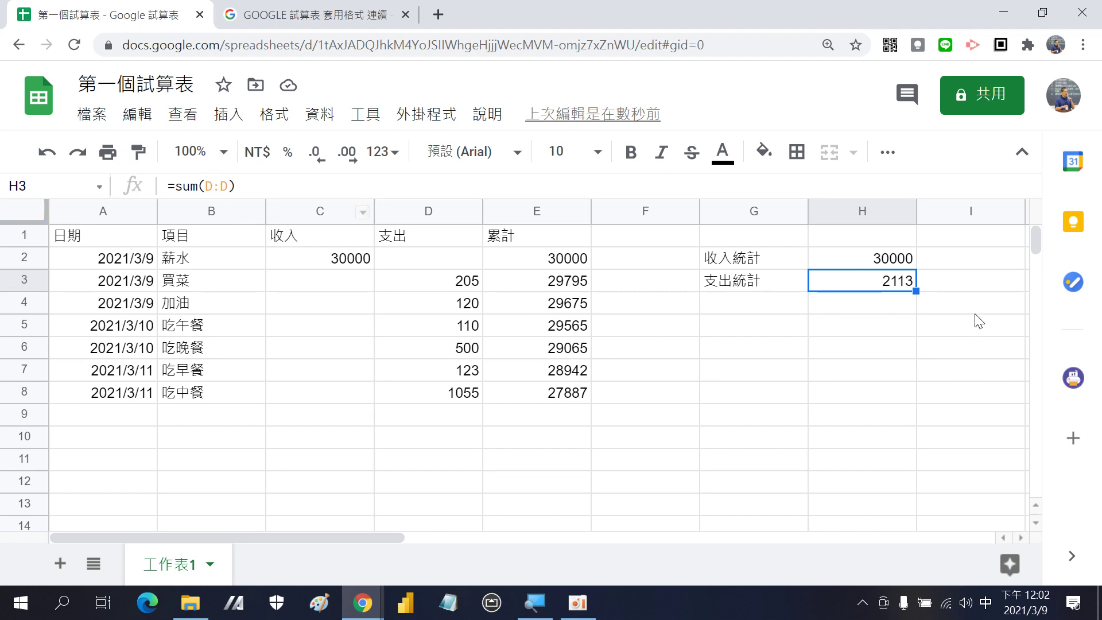
drag(317, 290, 319, 394)
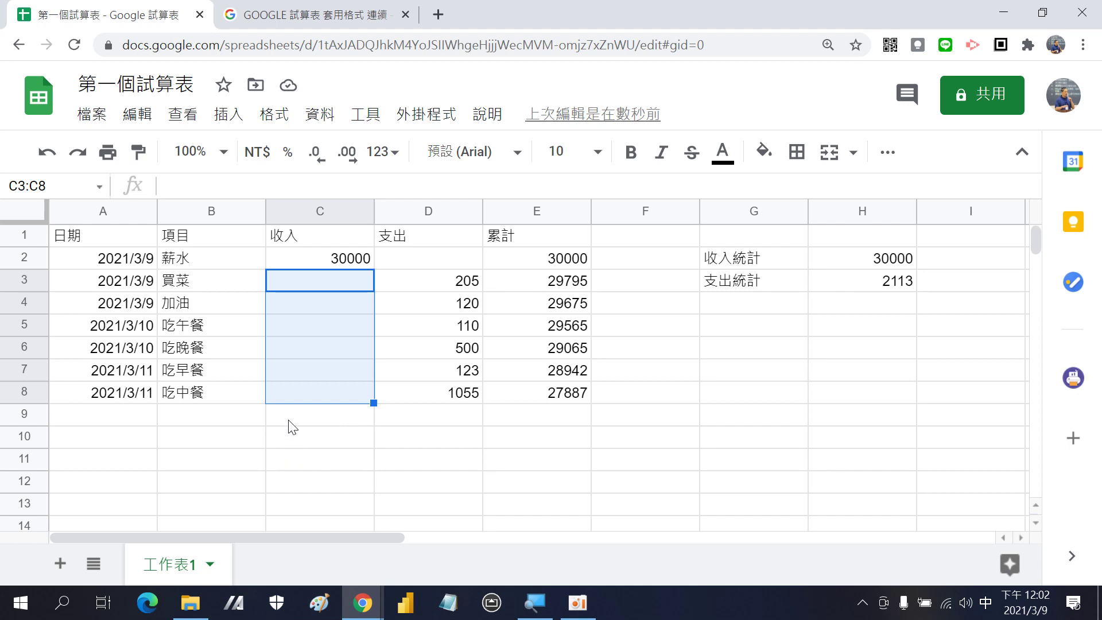
click(309, 417)
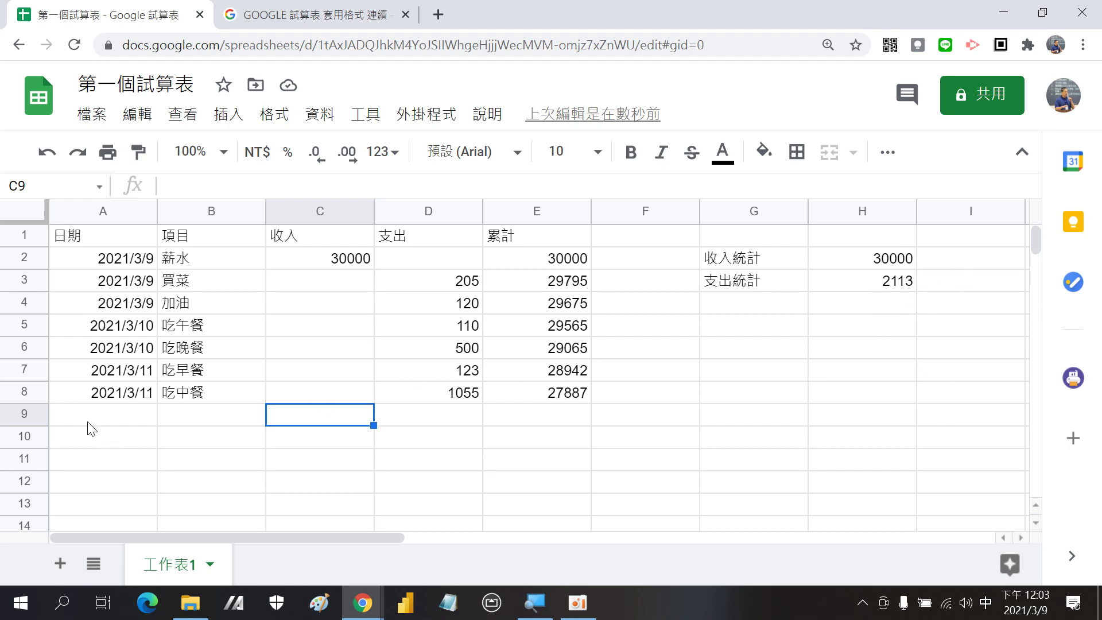
click(113, 418)
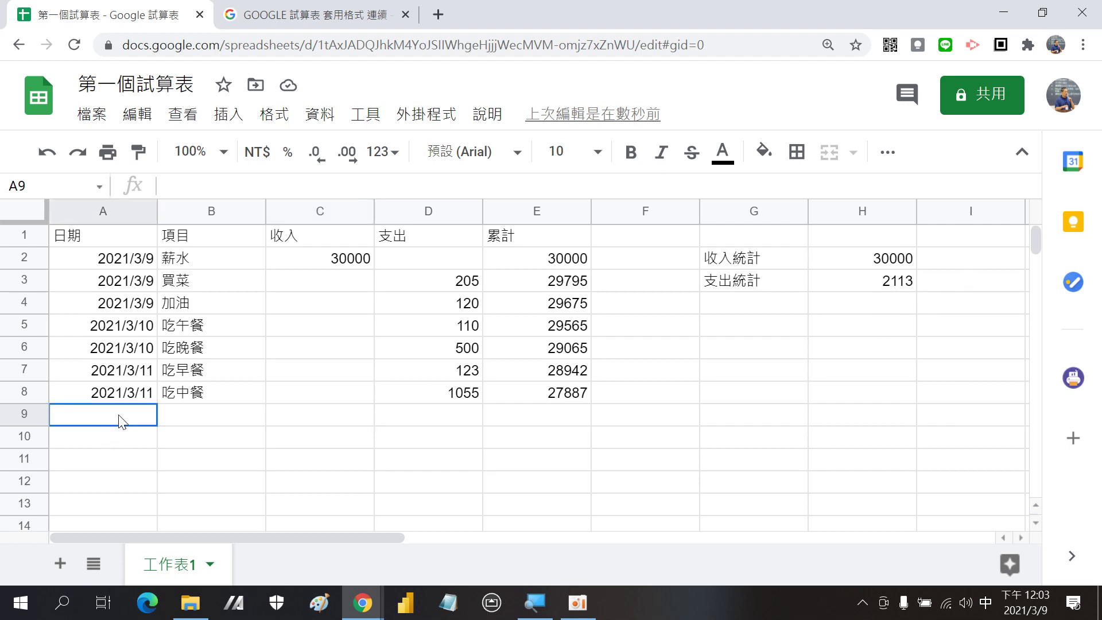
Add row 9 dated 2021/3/11 for 發票中獎 with 400 income.
click(146, 399)
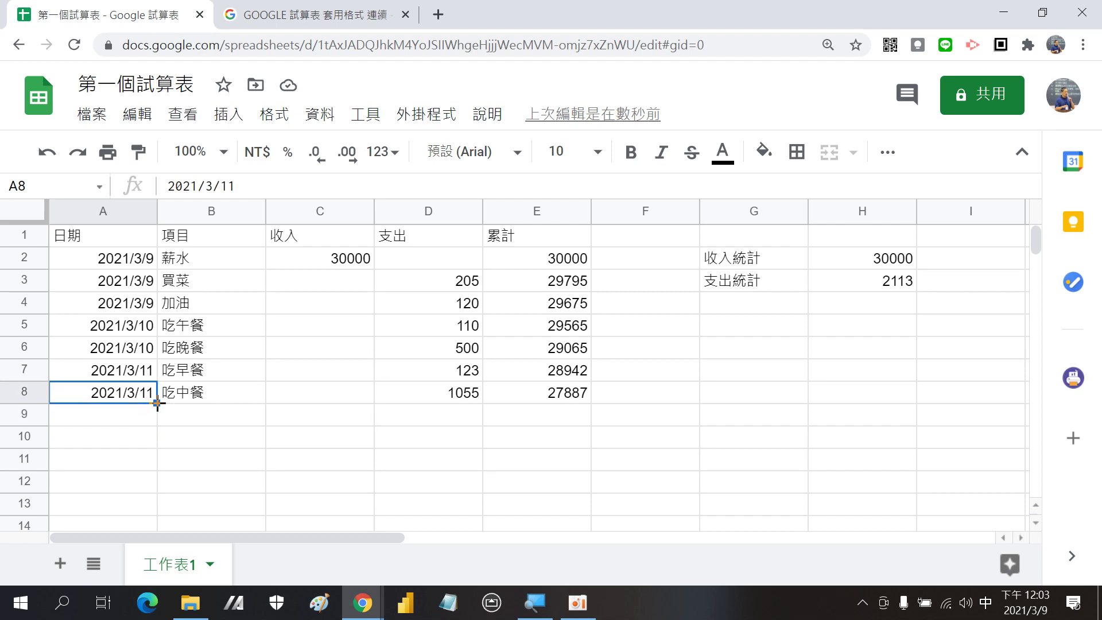
drag(158, 402, 153, 425)
click(184, 424)
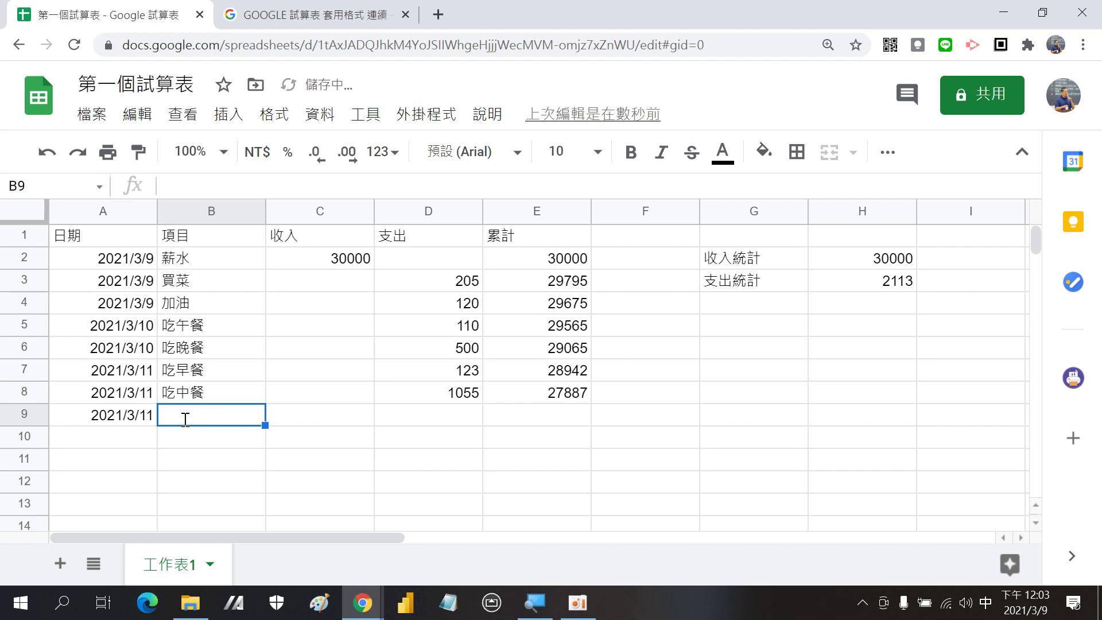
text(發票)
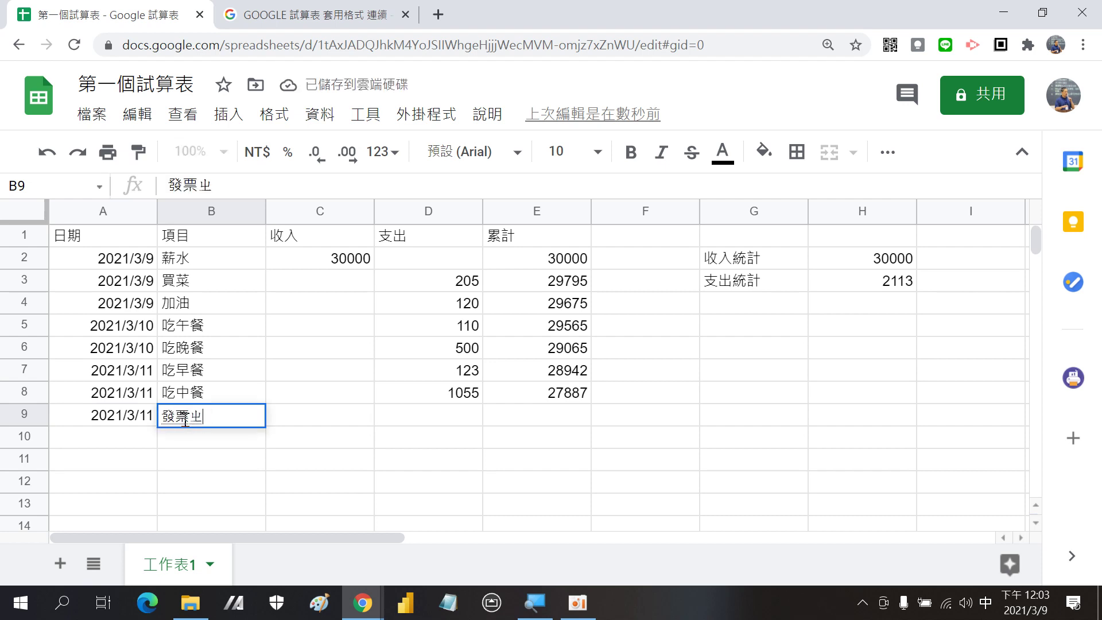
text(中獎)
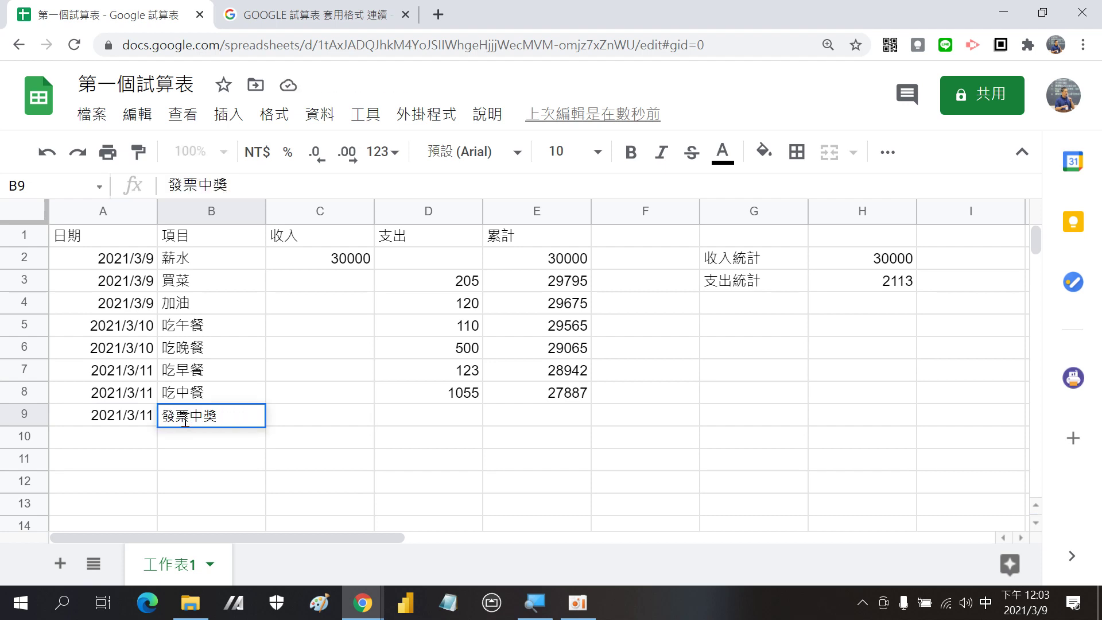
click(351, 421)
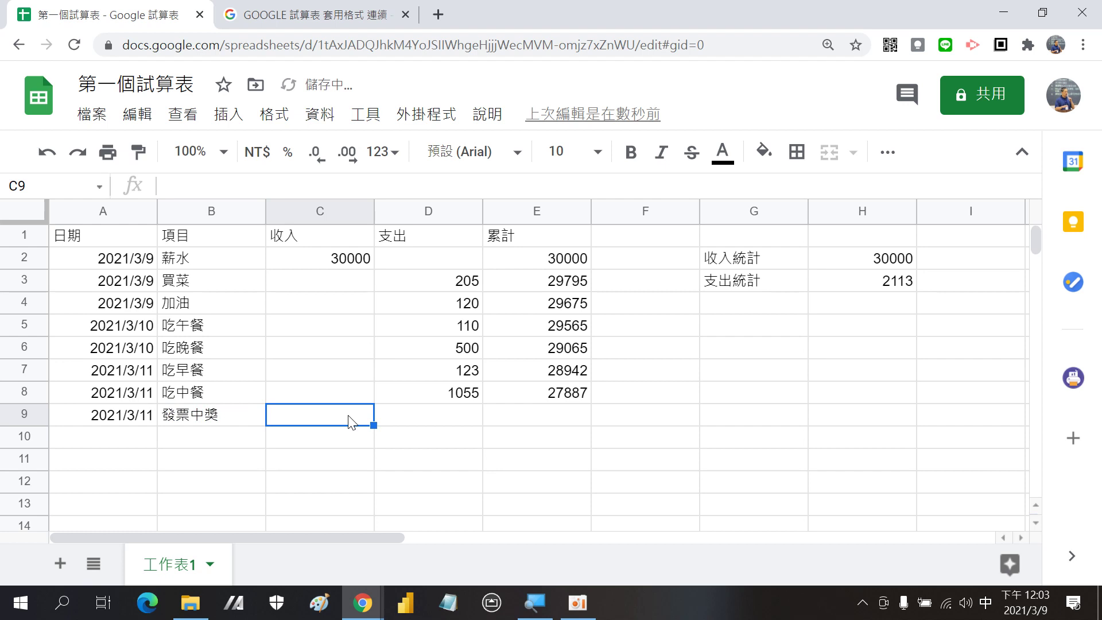
text(400)
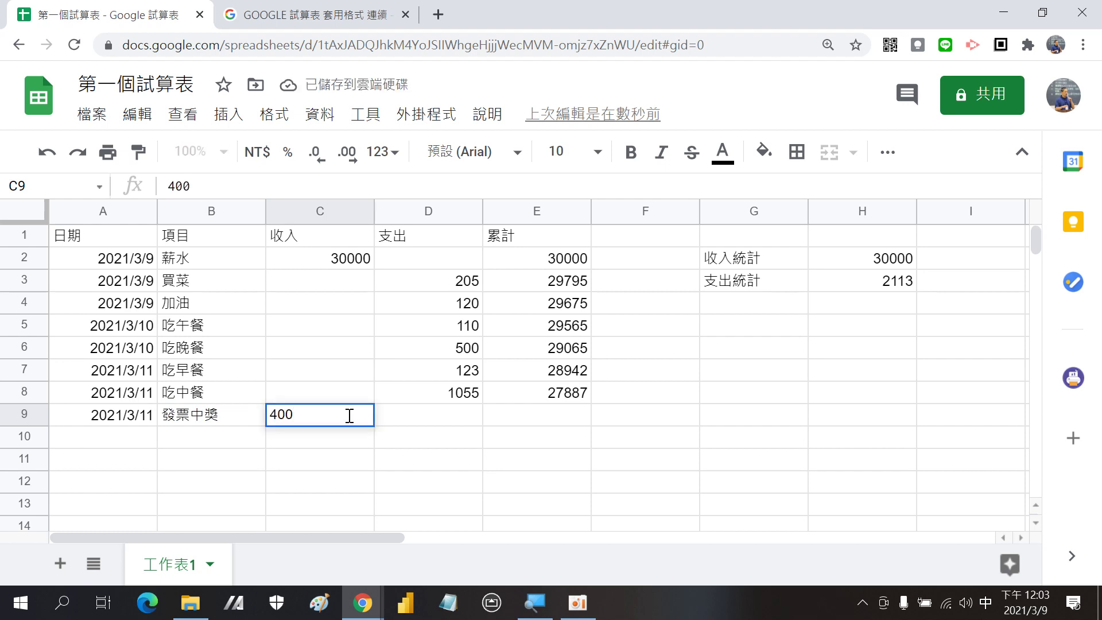
key(Return)
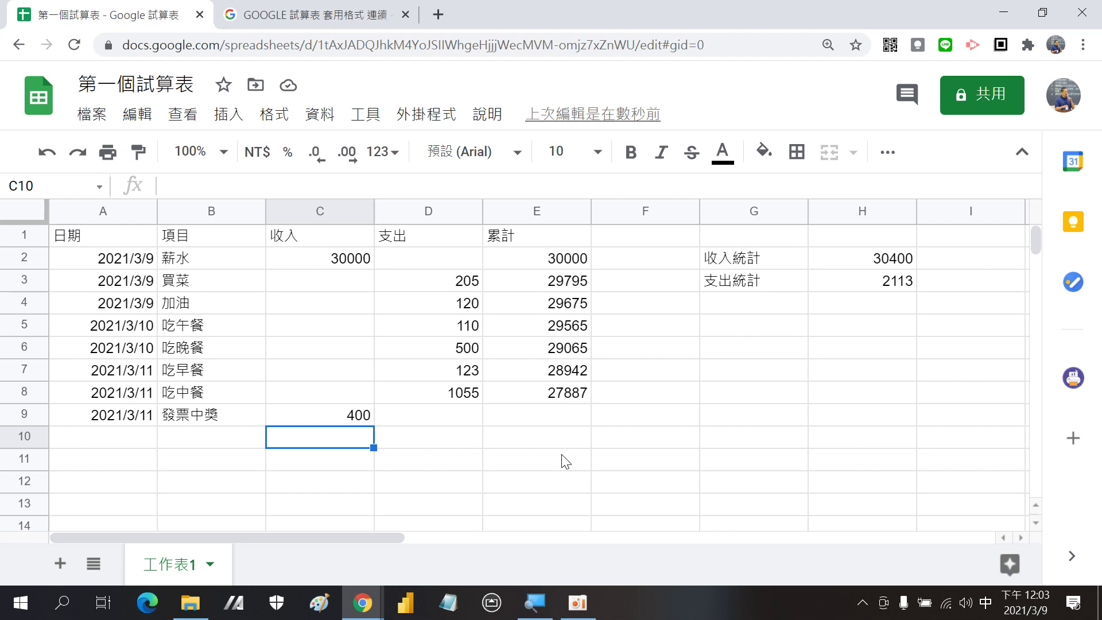
Fill the running balance formula from E8 down to E12.
click(570, 374)
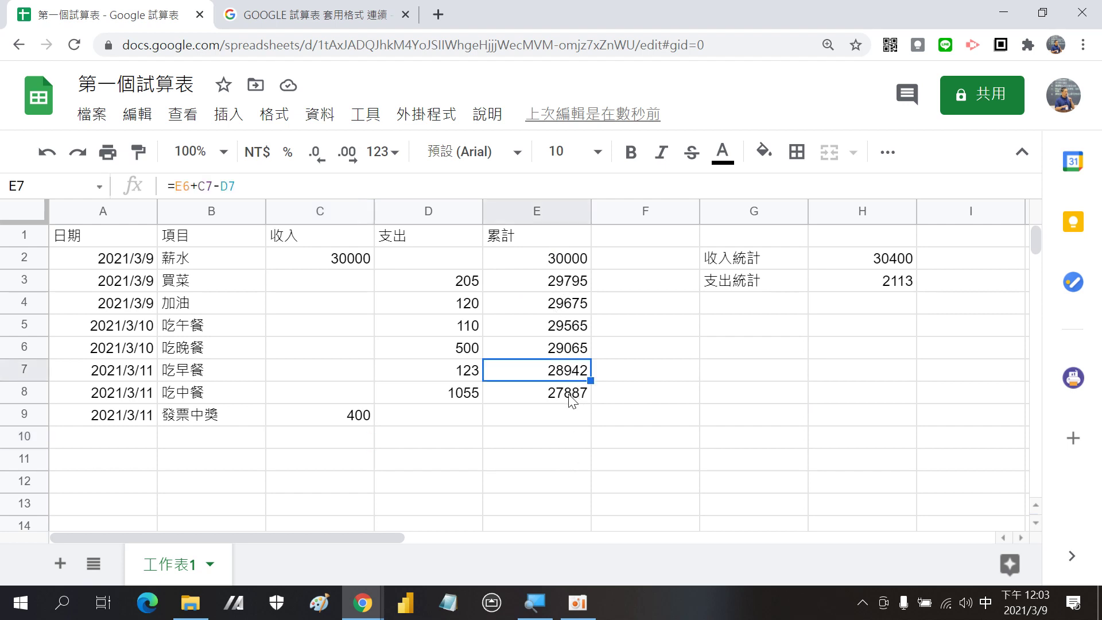
click(570, 400)
drag(590, 403, 590, 485)
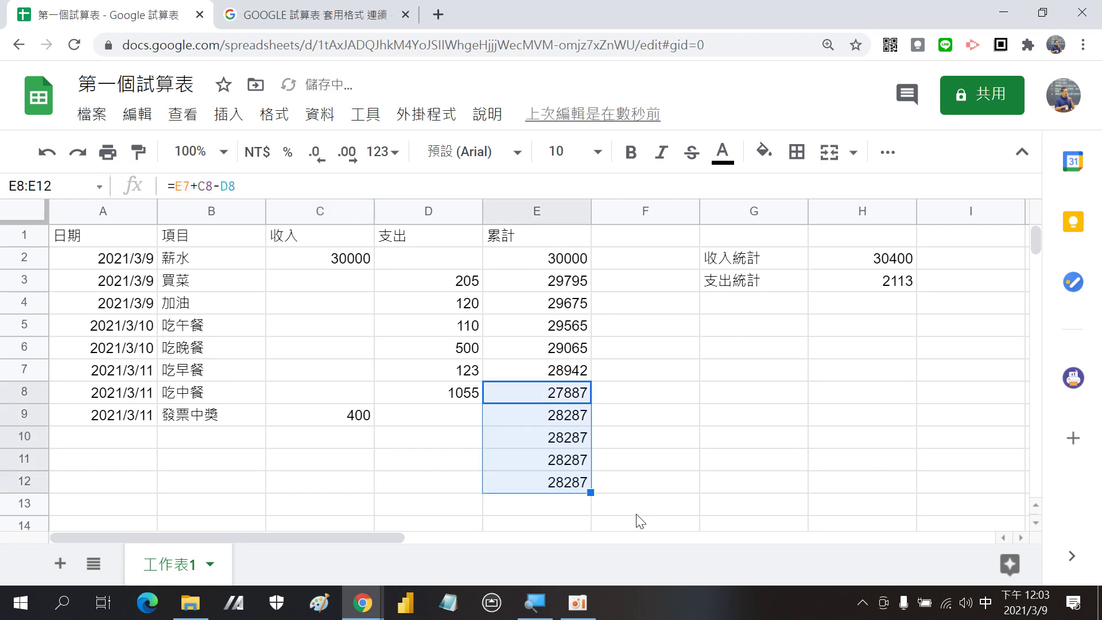
click(315, 261)
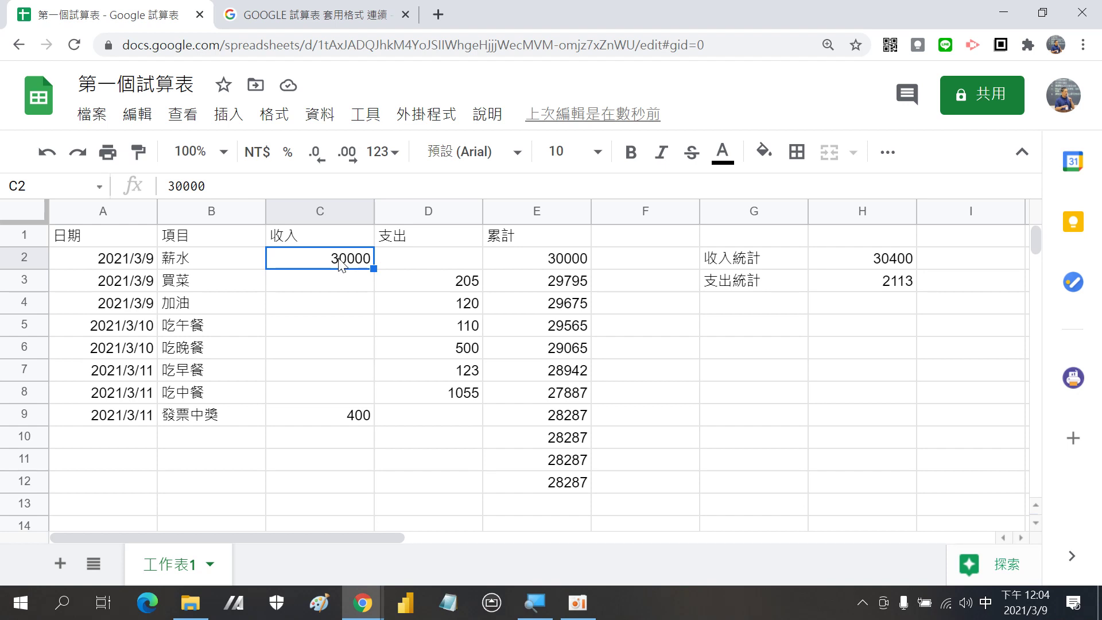
Change the 薪水 salary in C2 from 30000 to 35000.
double_click(339, 258)
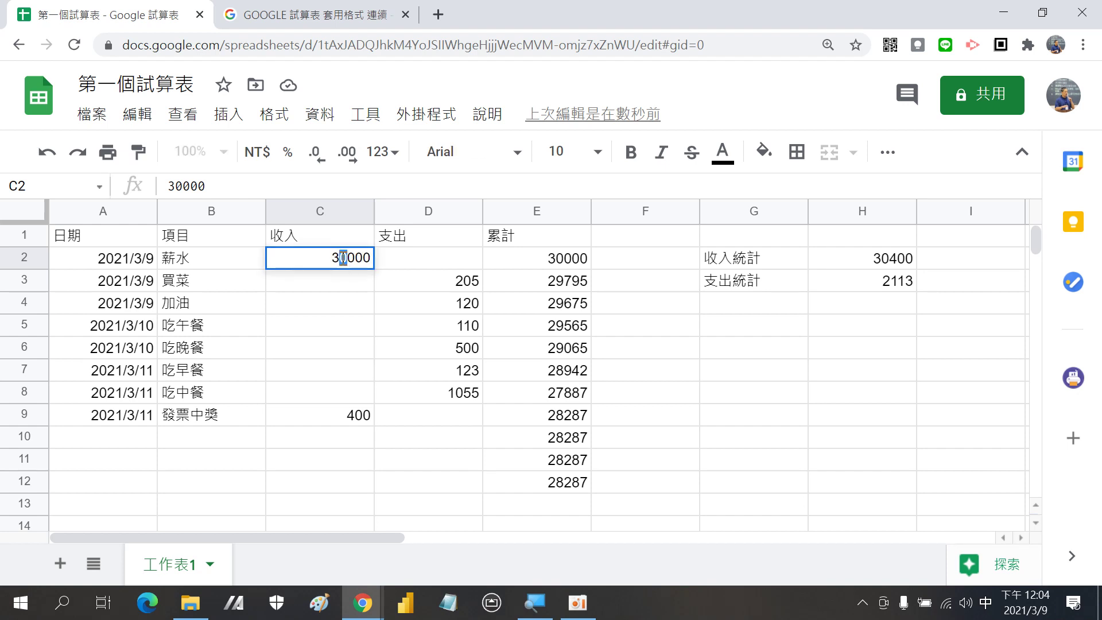
text(5)
key(Delete)
key(Return)
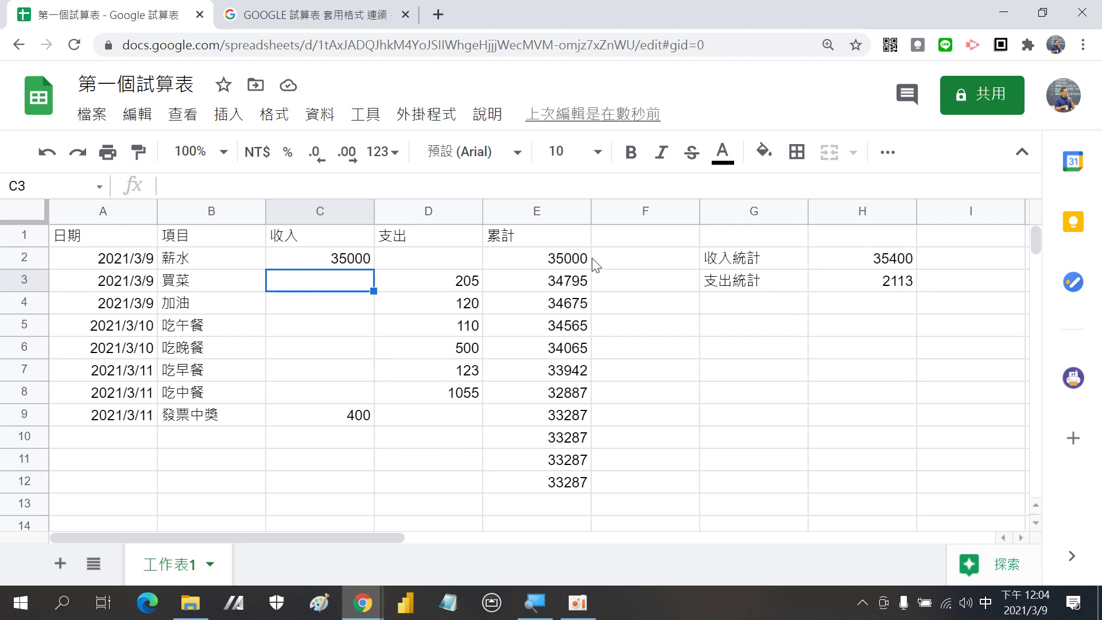
click(572, 259)
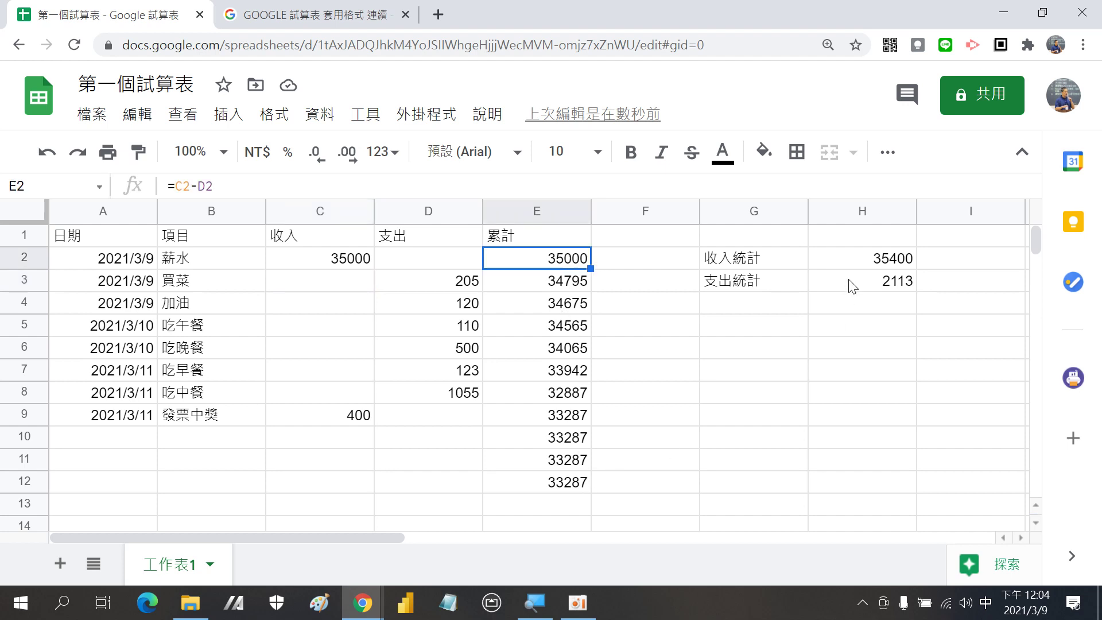
click(862, 266)
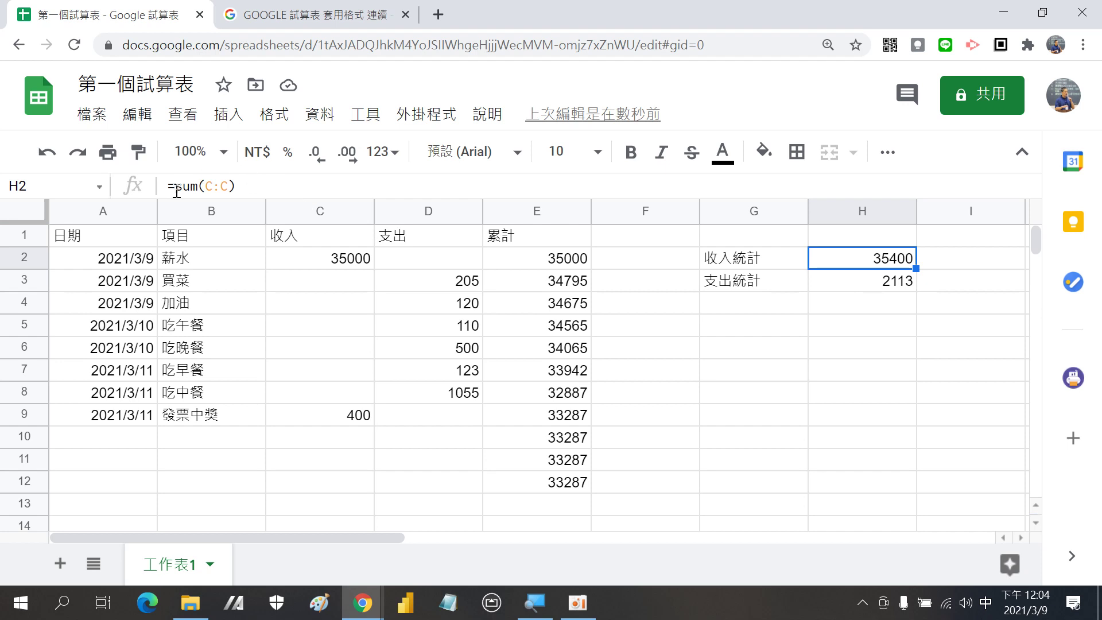